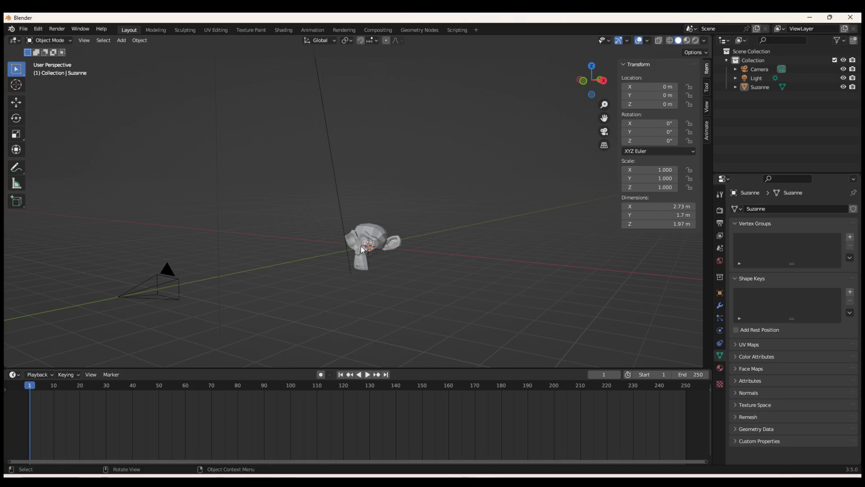
# - Select the monkey head at the scene origin and delete it
pyautogui.moveTo(398, 270)
pyautogui.mouseDown(button='middle')
pyautogui.moveTo(374, 285)
pyautogui.moveTo(342, 278)
pyautogui.moveTo(334, 263)
pyautogui.moveTo(451, 275)
pyautogui.moveTo(396, 276)
pyautogui.mouseUp(button='middle')
pyautogui.scroll(4, 384, 260)
pyautogui.scroll(-5, 384, 261)
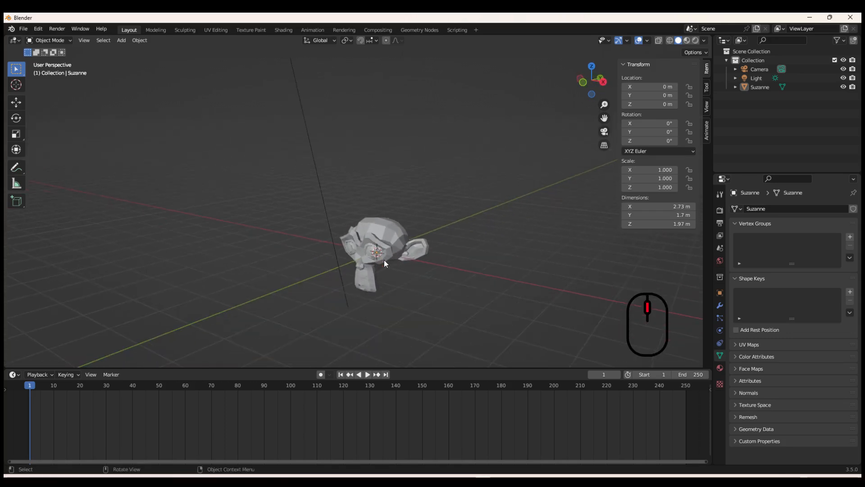
pyautogui.scroll(1, 384, 260)
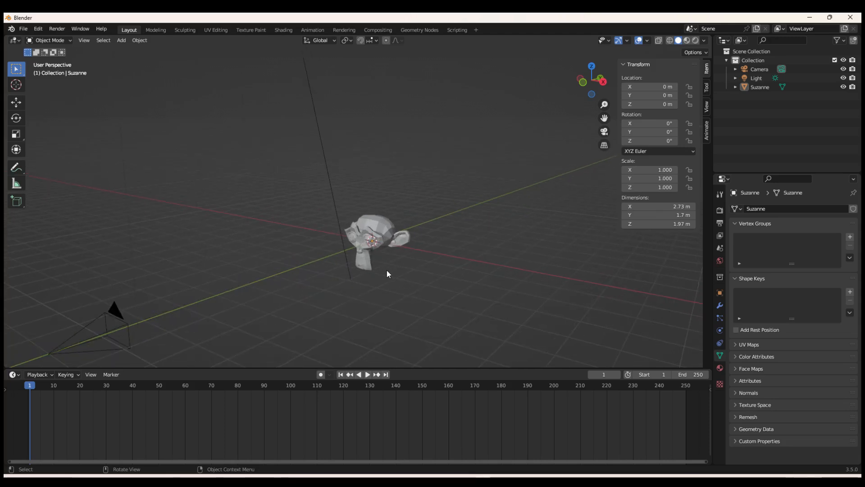
pyautogui.keyDown('shift'); pyautogui.moveTo(404, 274); pyautogui.dragTo(414, 254, button='middle'); pyautogui.keyUp('shift')
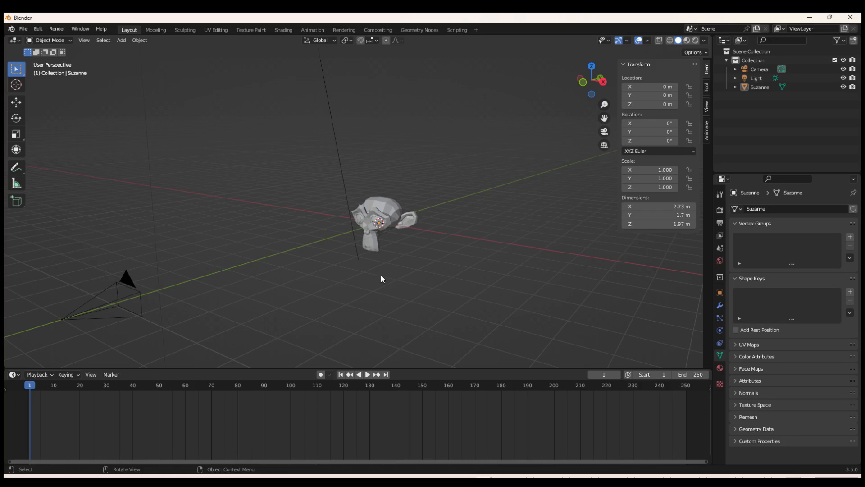
pyautogui.moveTo(312, 290); pyautogui.dragTo(353, 255, button='middle')
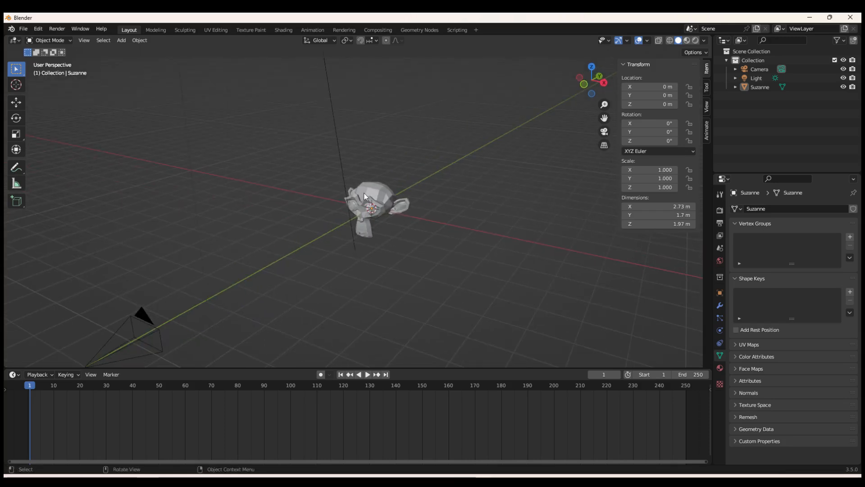
pyautogui.click(381, 199)
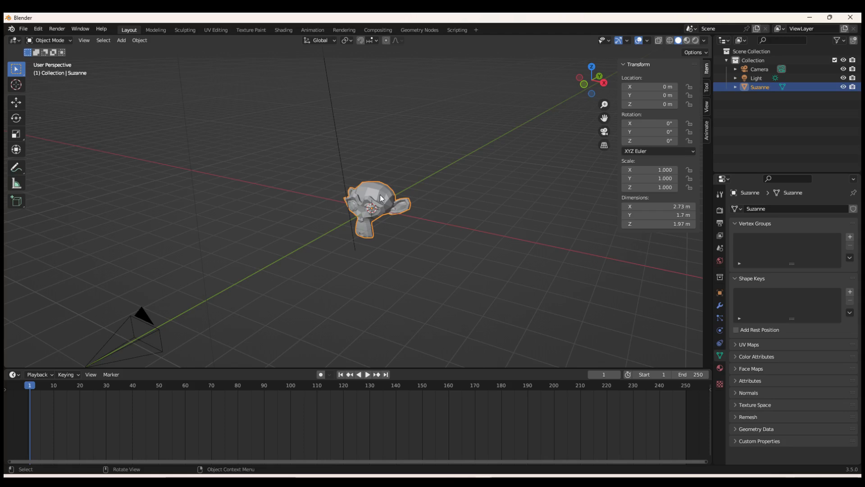
pyautogui.click(381, 196)
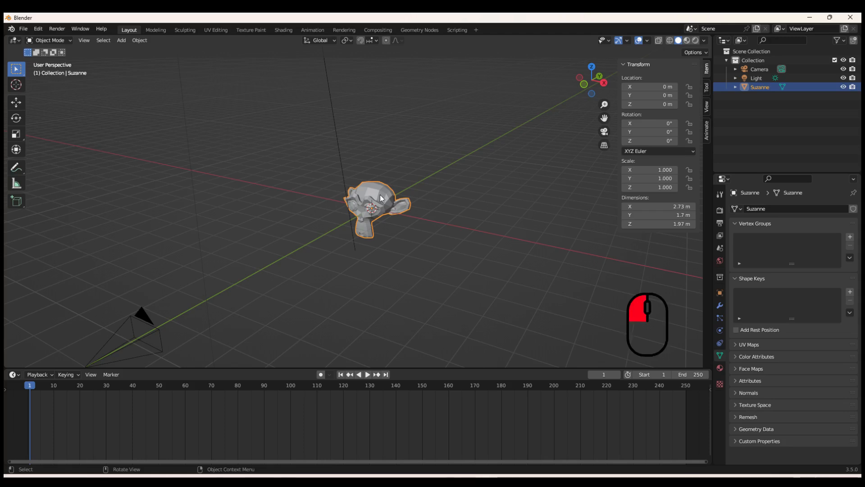
pyautogui.press('Delete')
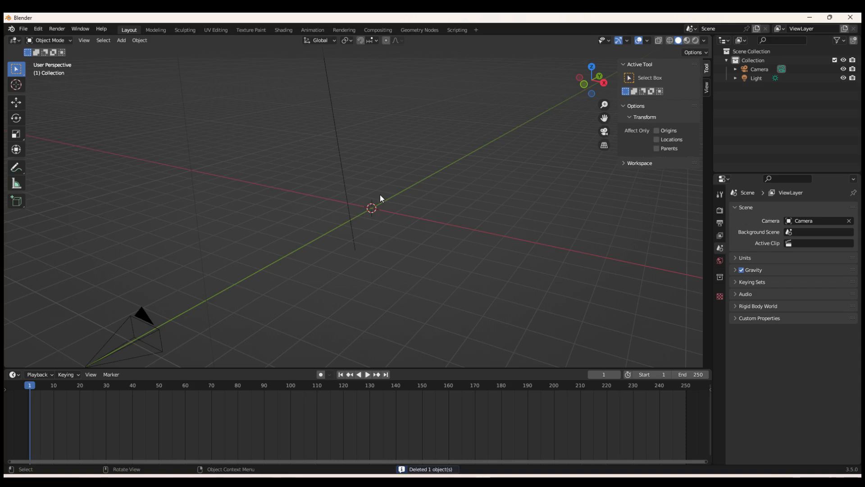
# - Add a cube mesh at the scene origin and delete it again
pyautogui.hotkey('shift', 'a')
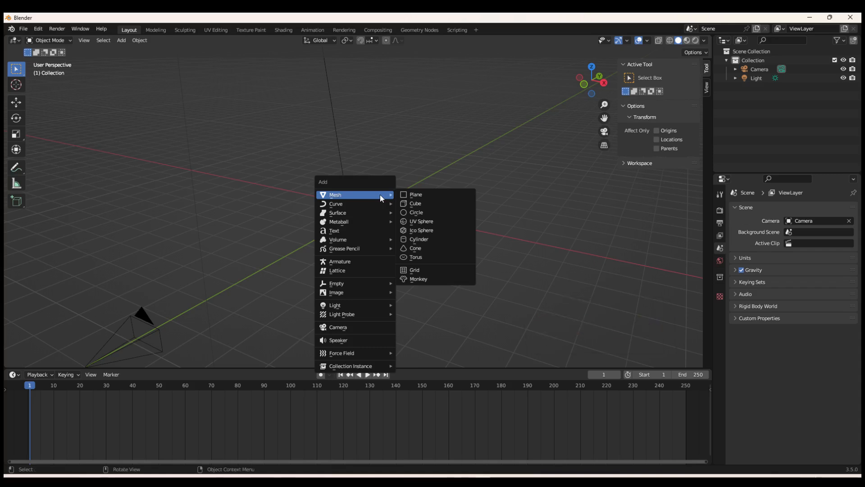
pyautogui.click(422, 206)
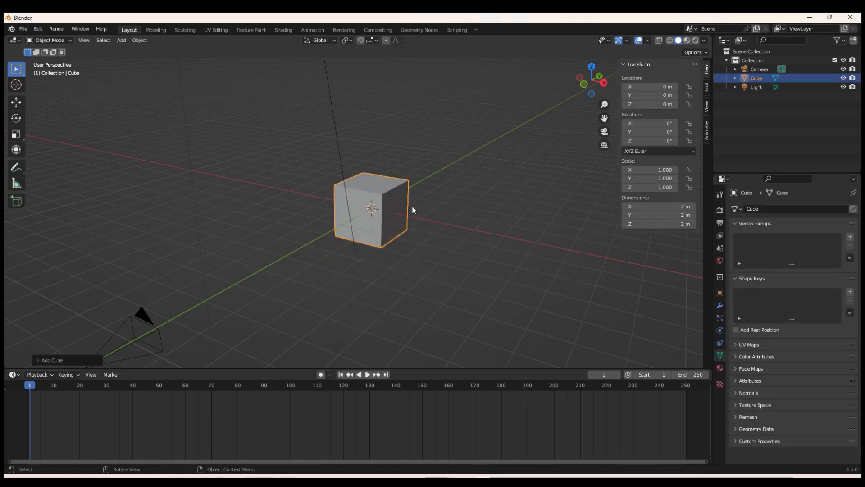
pyautogui.press('Delete')
# - Add a UV sphere mesh at the scene origin and delete it again
pyautogui.hotkey('shift', 'a')
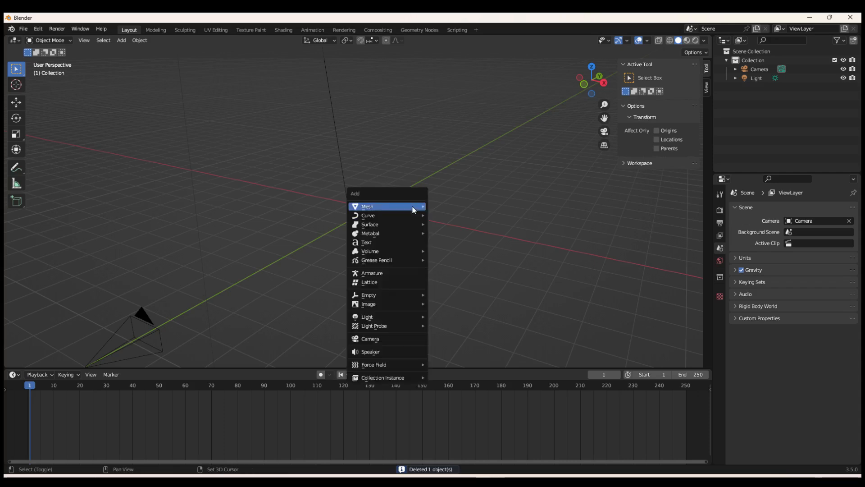
pyautogui.moveTo(412, 205)
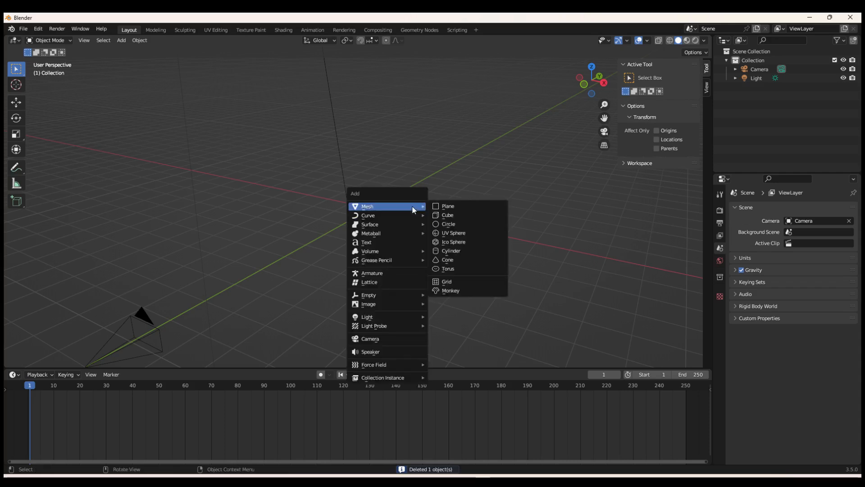
pyautogui.click(458, 233)
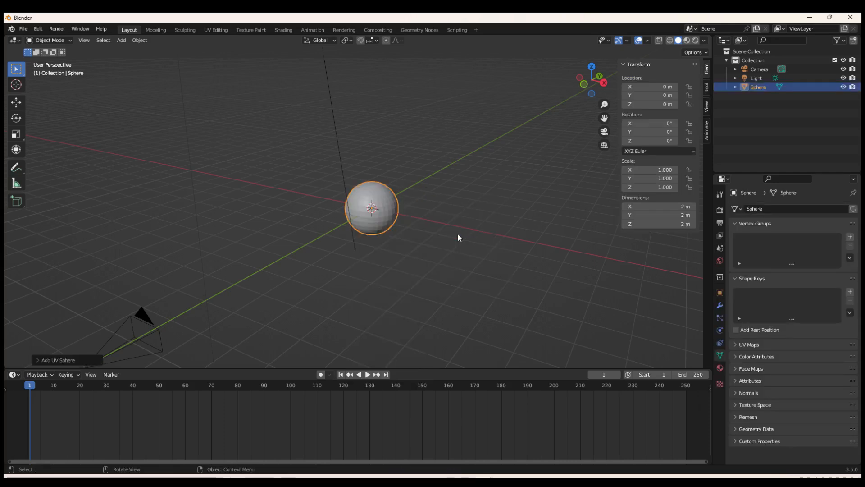
pyautogui.press('Delete')
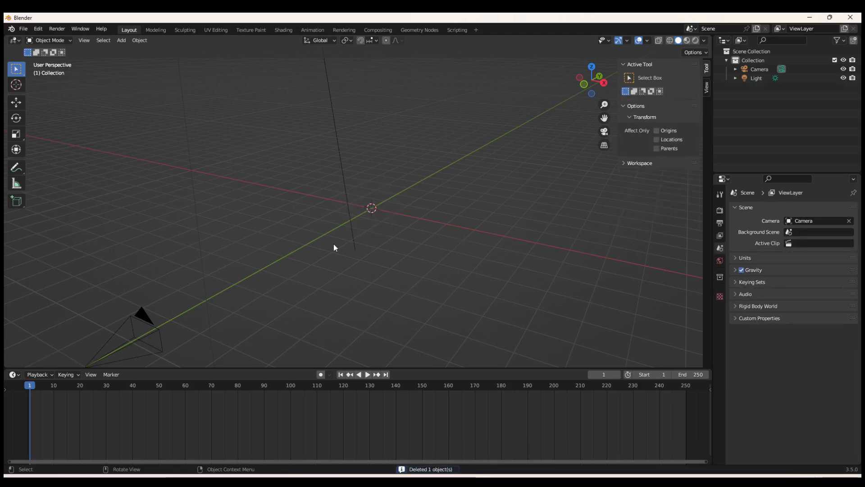
# - Add a monkey mesh at the scene origin and leave it deselected
pyautogui.hotkey('shift', 'a')
pyautogui.moveTo(336, 242)
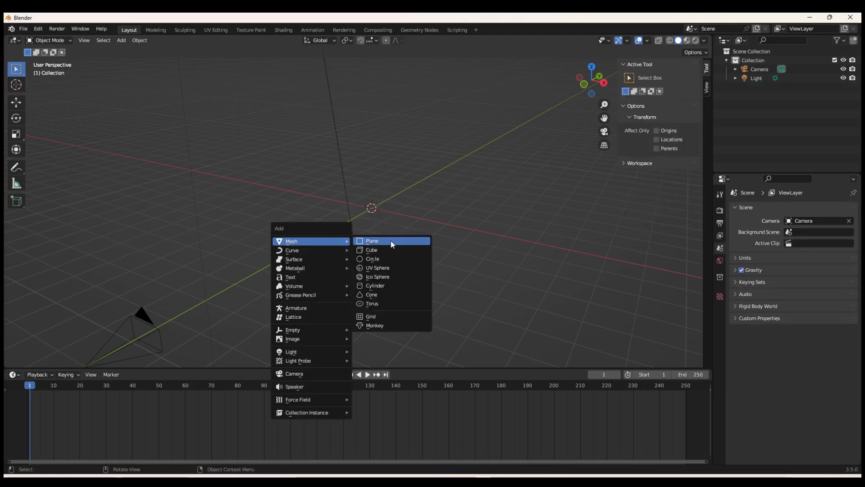
pyautogui.click(380, 326)
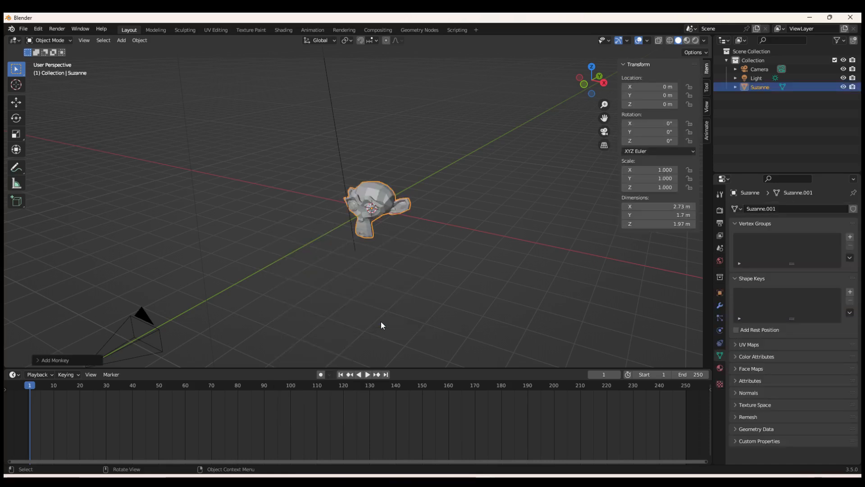
pyautogui.click(381, 325)
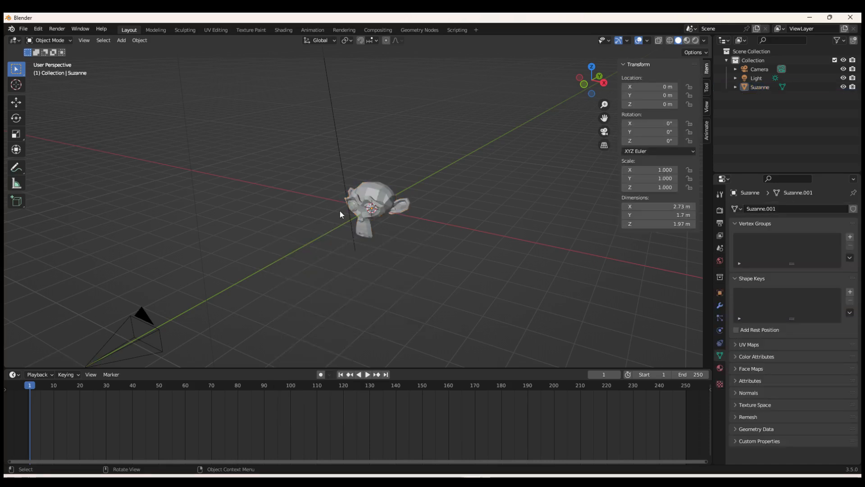
pyautogui.hotkey('shift', 'a')
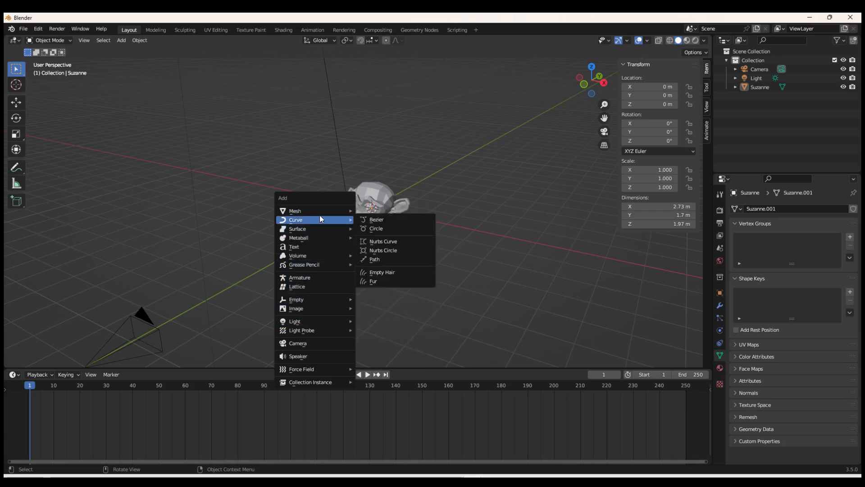
pyautogui.moveTo(321, 212)
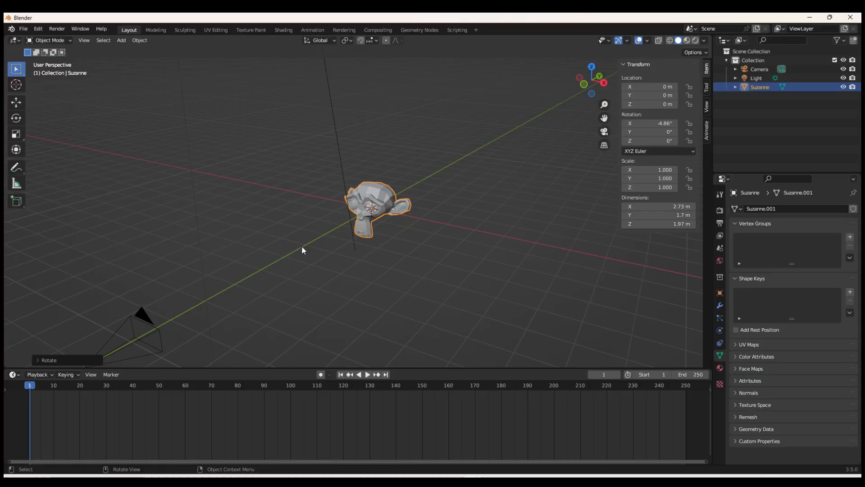
pyautogui.click(331, 261)
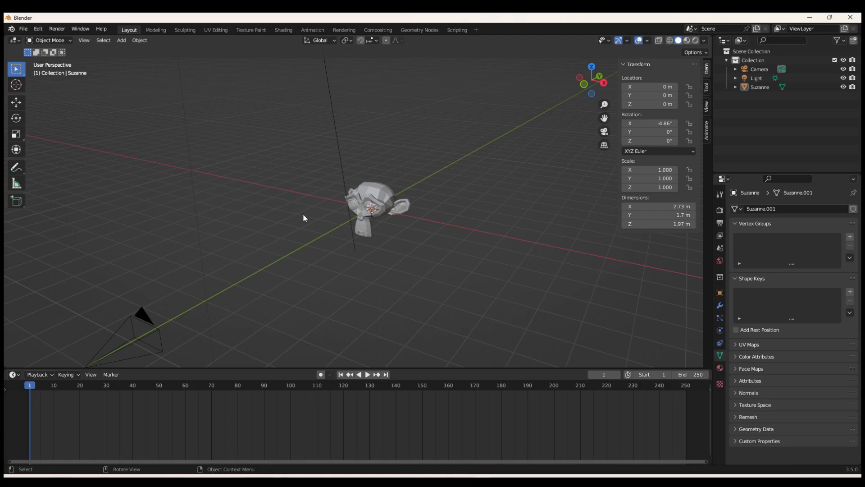
# - Select the monkey head and try to move it along the global X axis
pyautogui.click(375, 197)
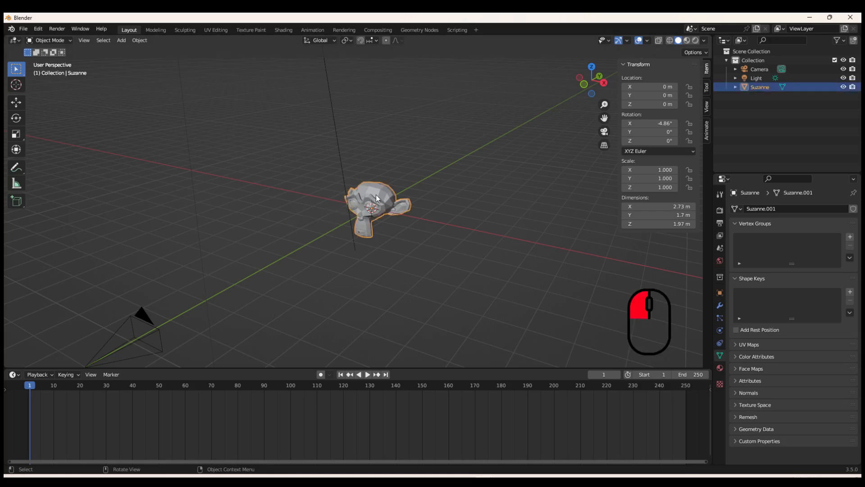
pyautogui.press('g')
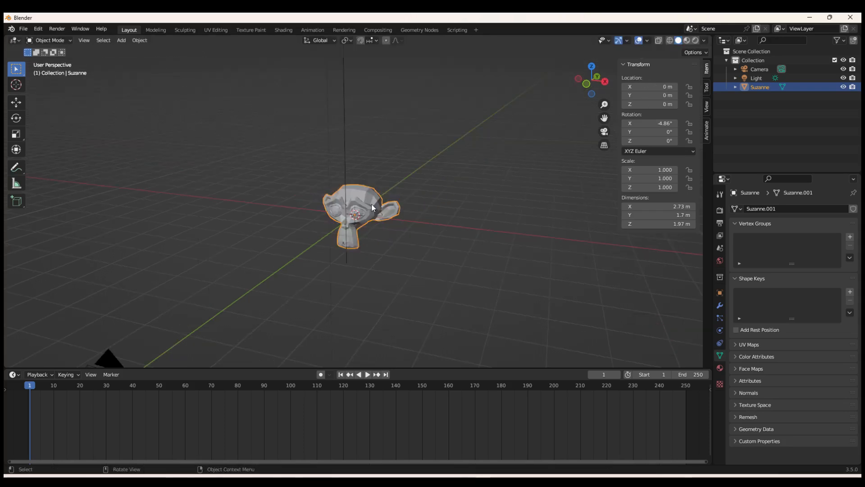
pyautogui.press('g')
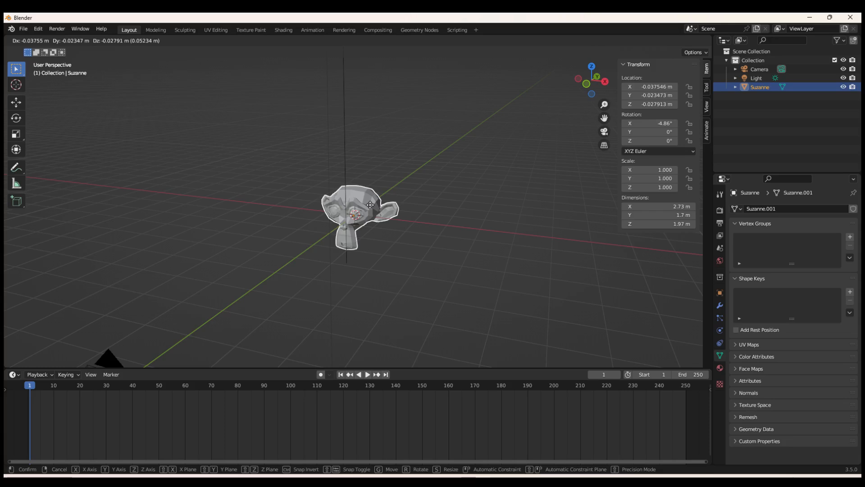
pyautogui.press('x')
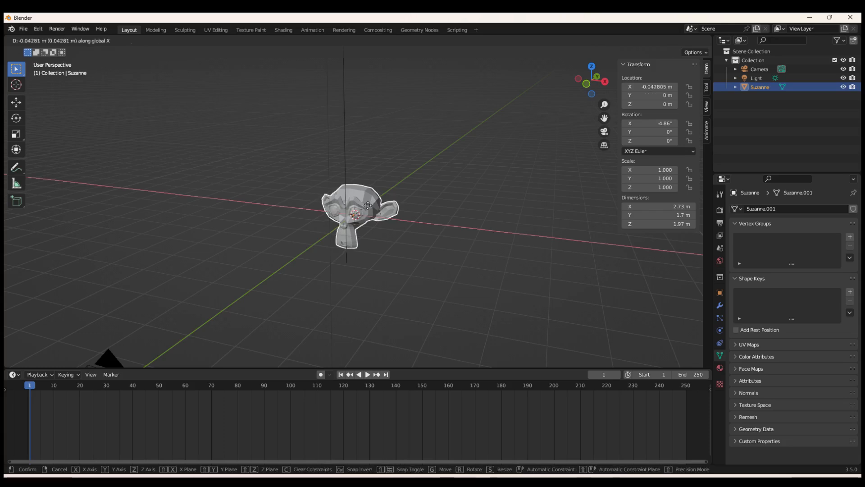
pyautogui.rightClick(355, 207)
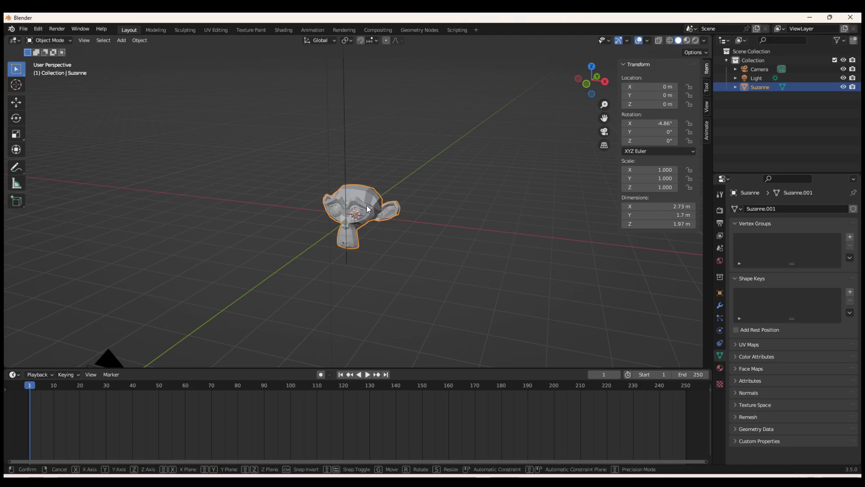
# - Try to move the monkey head along the global Y axis and the Z axis
pyautogui.press('g')
pyautogui.press('y')
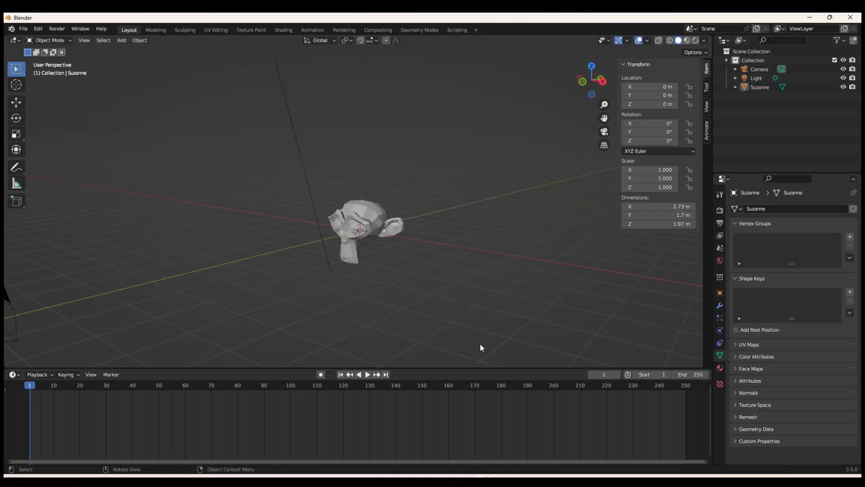
pyautogui.press('z')
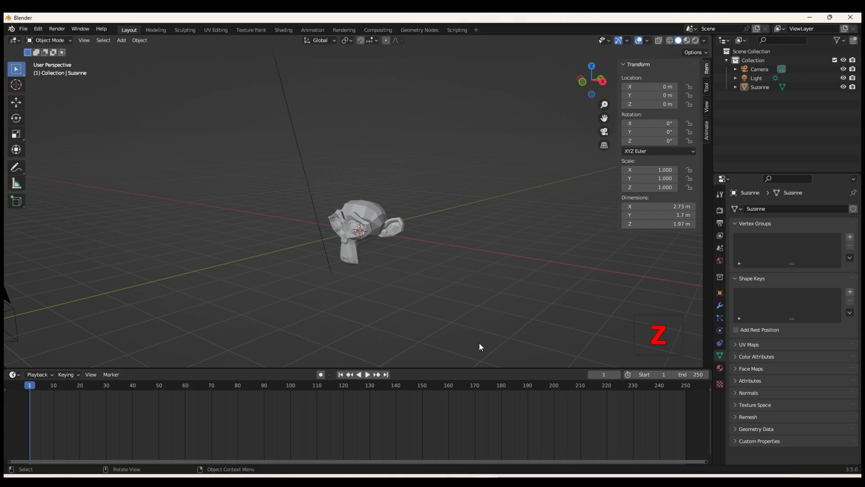
# - Select the monkey head and rotate it about the global X axis to about -1°
pyautogui.click(374, 224)
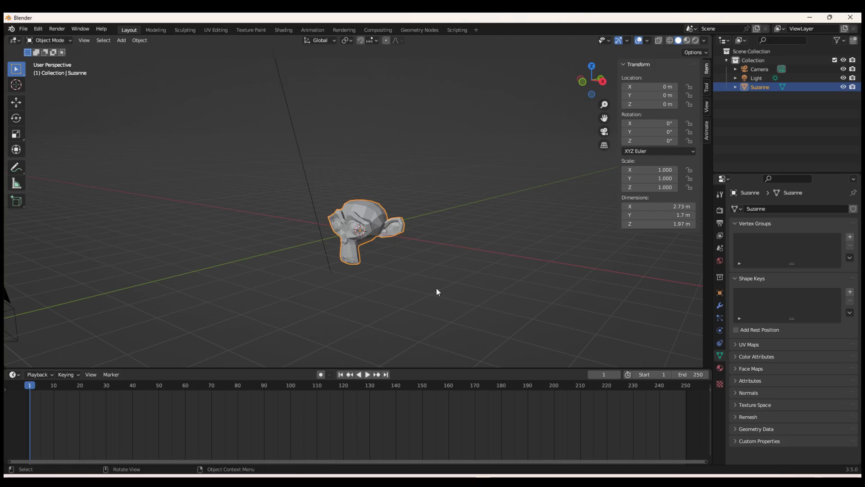
pyautogui.press('r')
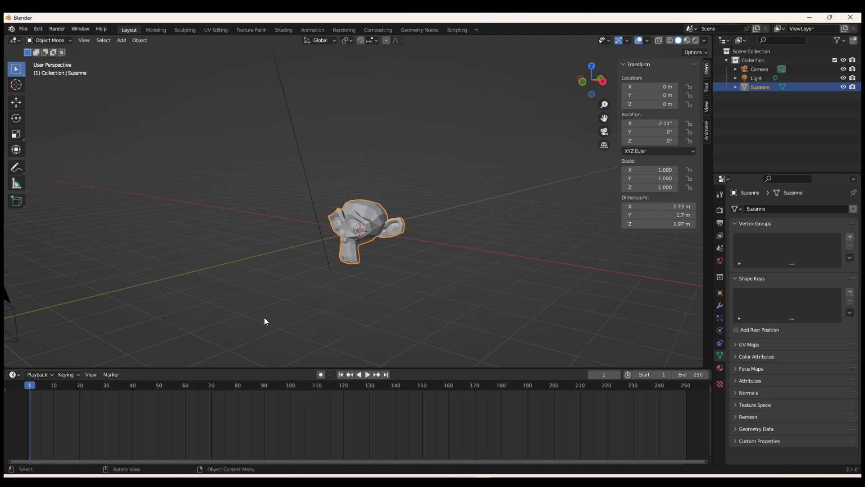
pyautogui.press('r')
pyautogui.press('x')
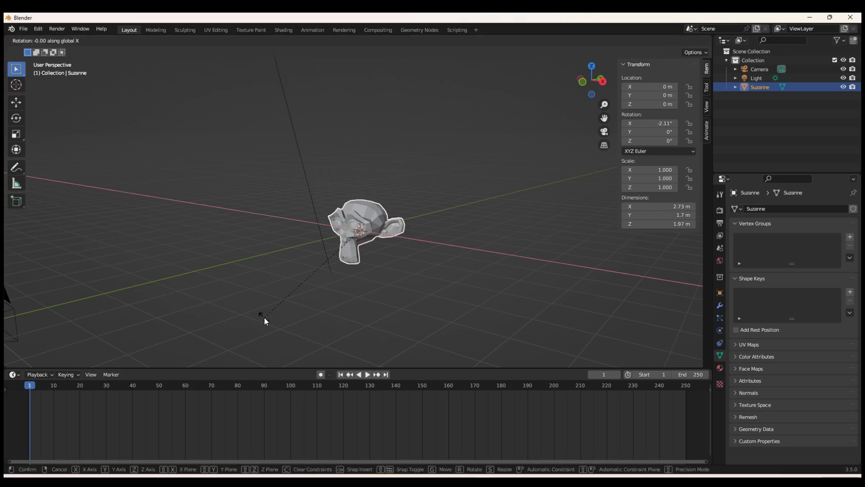
pyautogui.press('x')
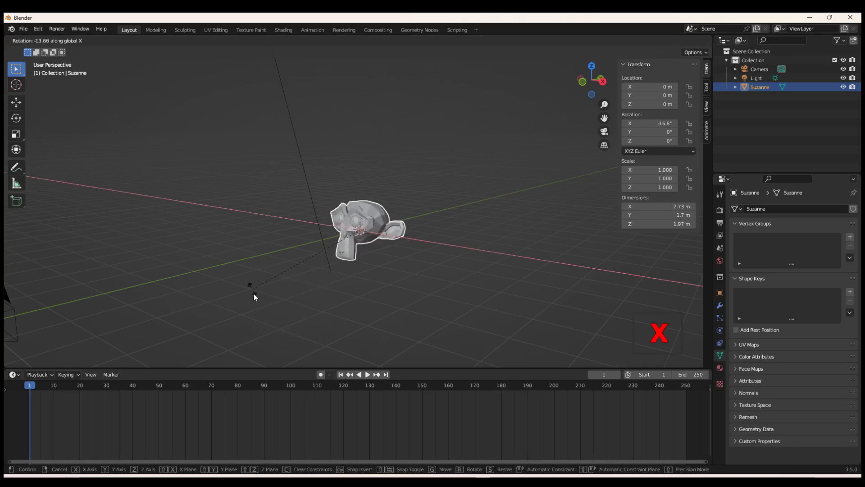
pyautogui.click(268, 317)
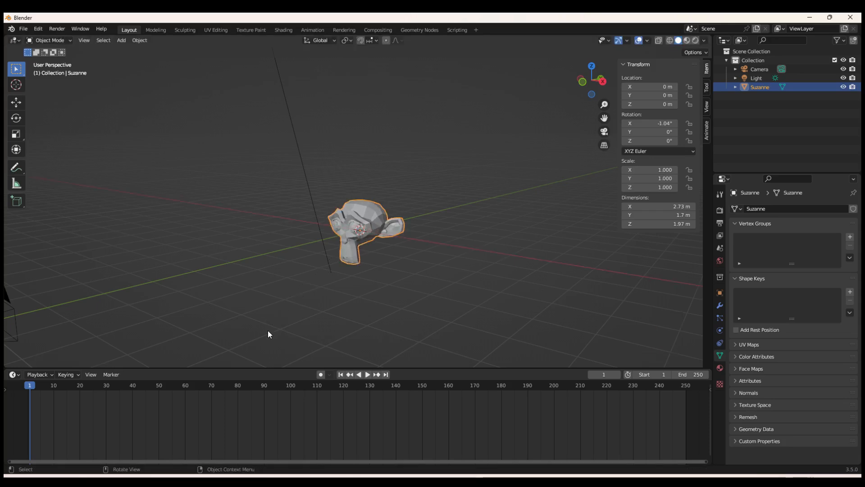
# - Try to rotate the monkey head about the global Y axis and the Z axis, leaving it deselected
pyautogui.press('r')
pyautogui.press('y')
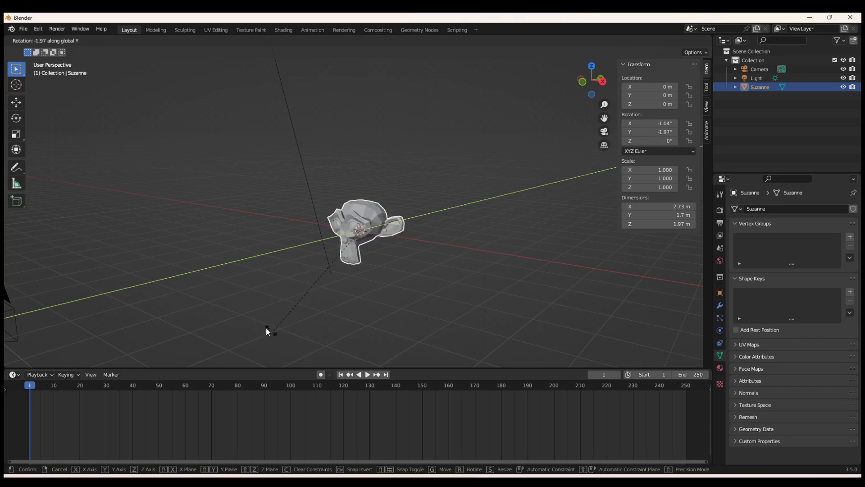
pyautogui.press('Escape')
pyautogui.press('z')
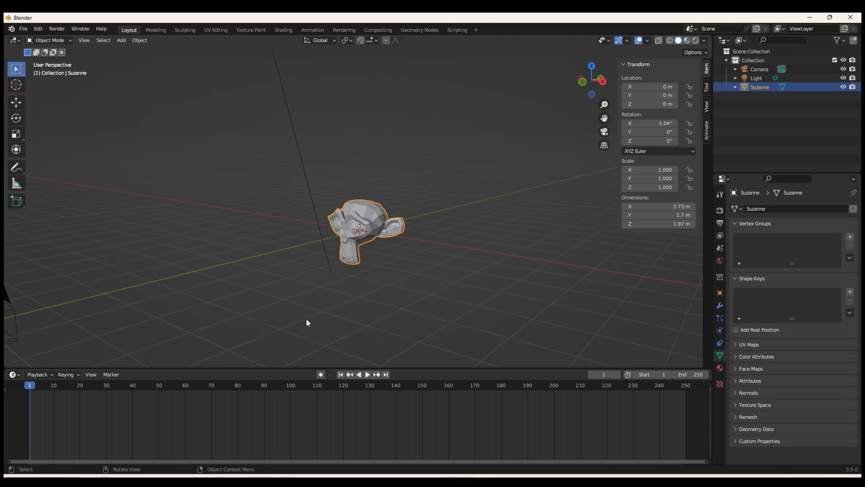
pyautogui.click(308, 314)
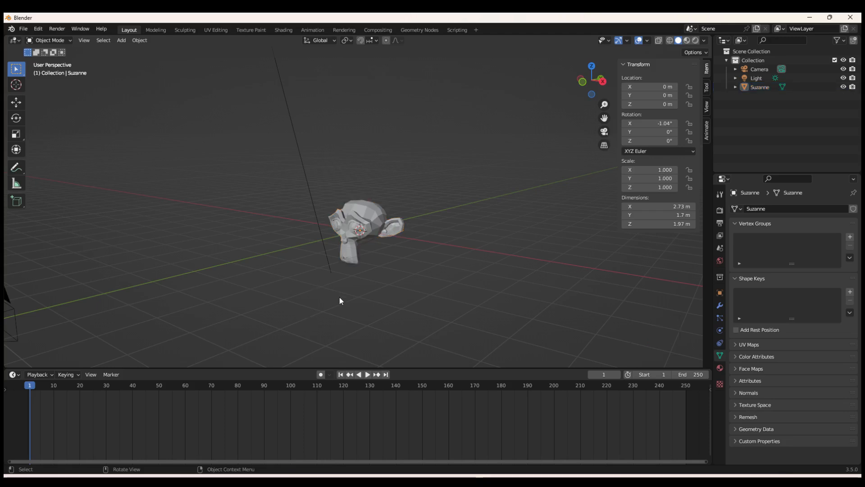
# - Select the monkey head and try to scale it up uniformly
pyautogui.click(347, 253)
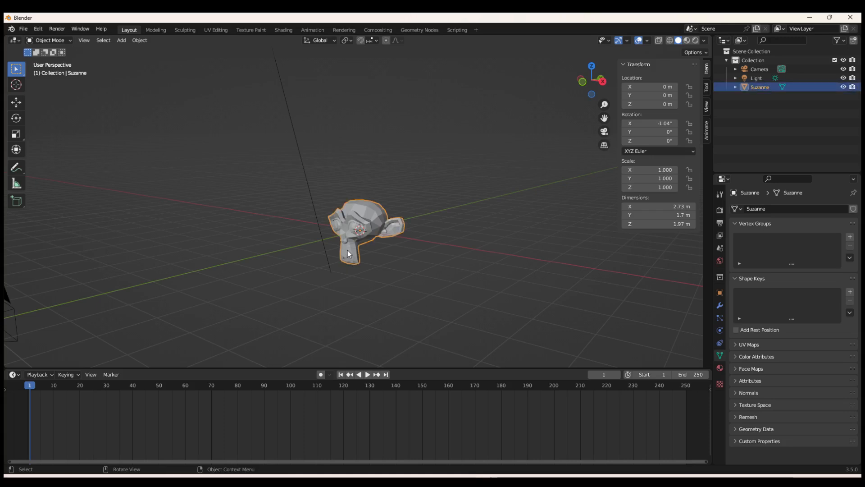
pyautogui.press('s')
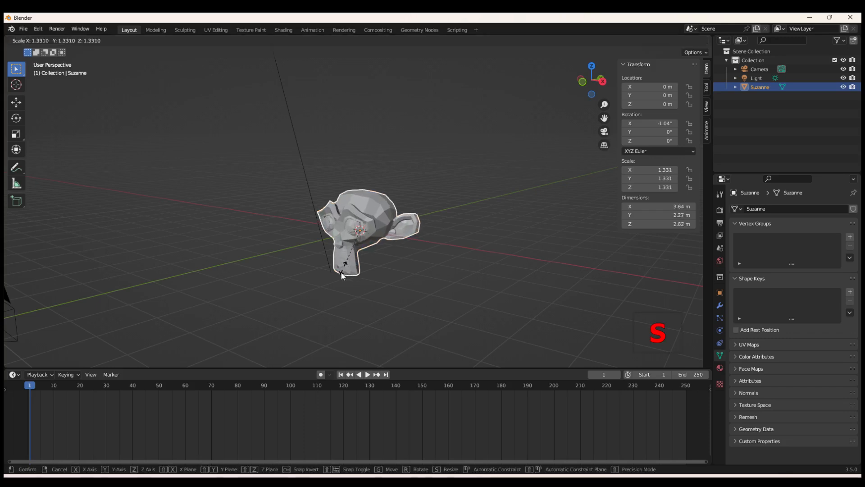
pyautogui.rightClick(336, 299)
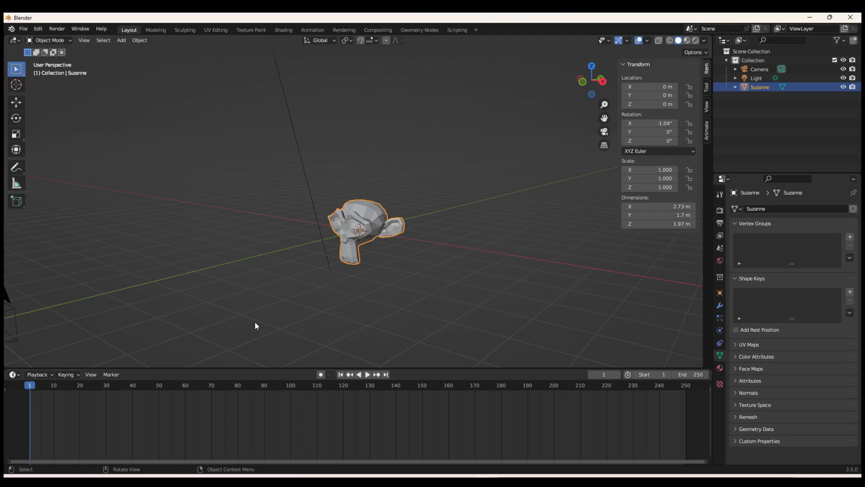
# - Try to scale the monkey head along the global X axis and the global Y axis, leaving it deselected
pyautogui.press('s')
pyautogui.press('x')
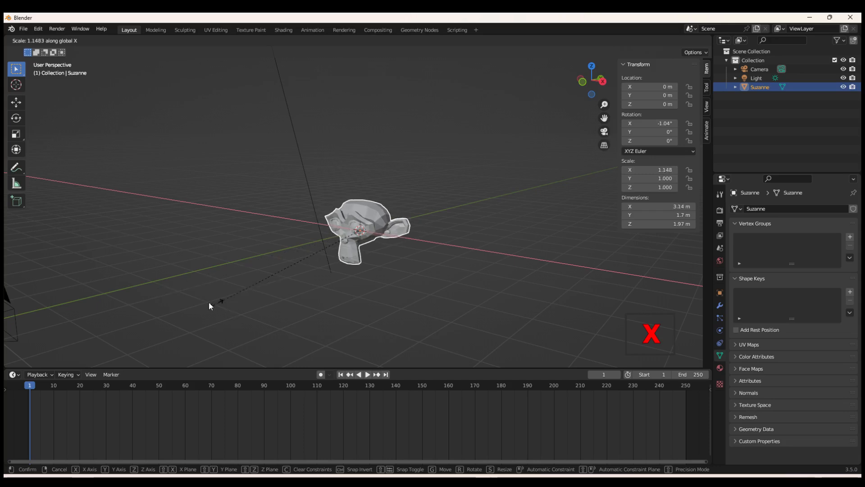
pyautogui.click(148, 300)
pyautogui.hotkey('ctrl', 'z')
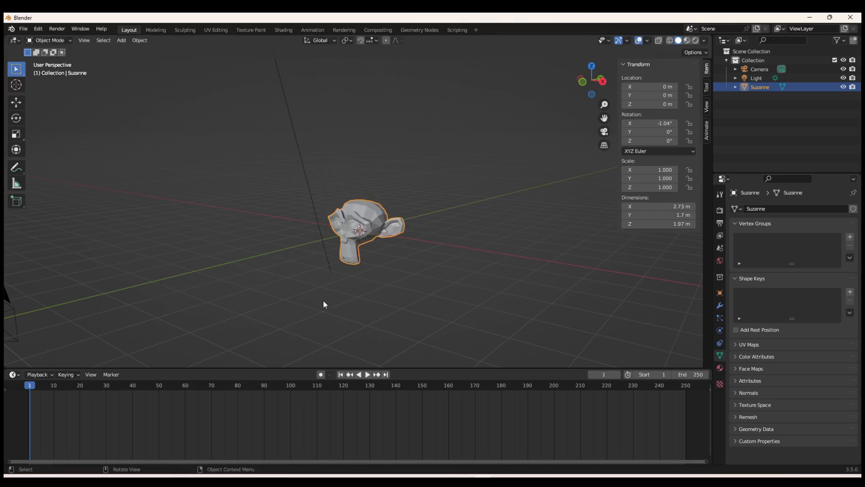
pyautogui.press('s')
pyautogui.press('y')
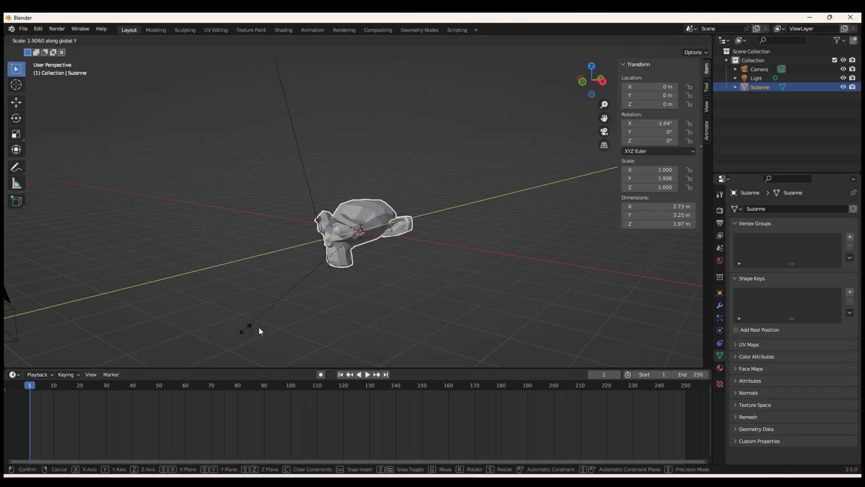
pyautogui.rightClick(206, 333)
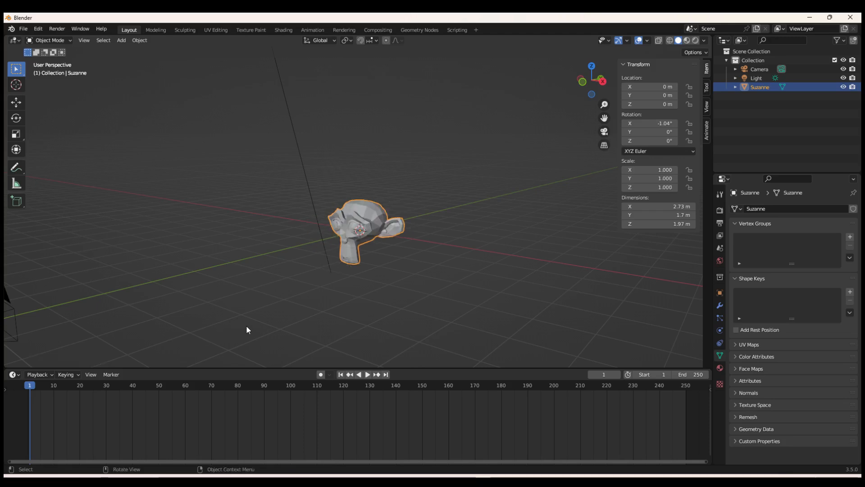
pyautogui.click(332, 297)
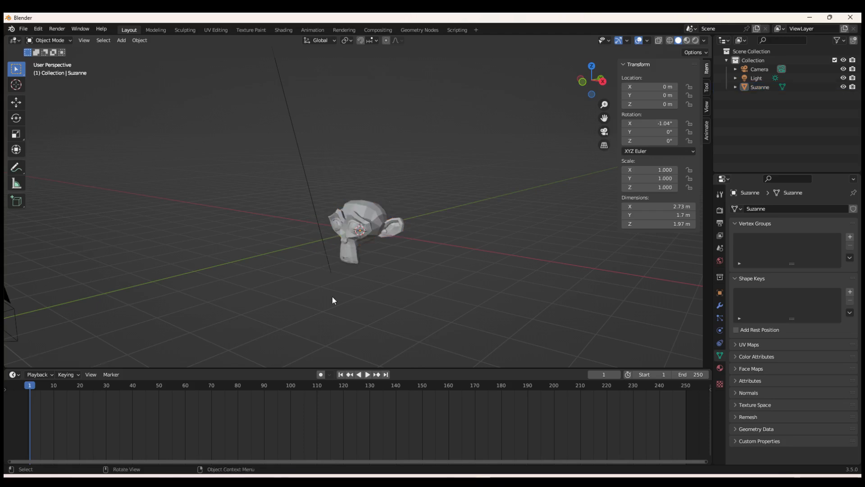
pyautogui.press('z')
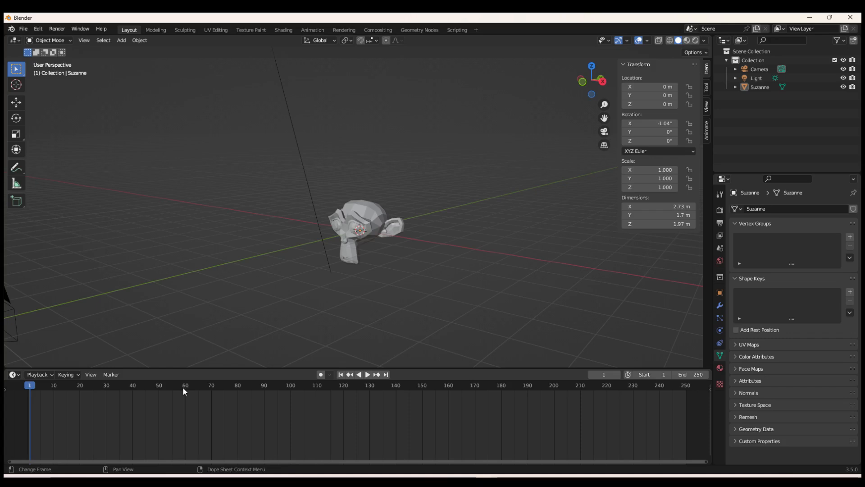
# - Move the monkey head along the global X axis to about -6.89 m and insert a Location, Rotation & Scale keyframe at frame 1
pyautogui.click(350, 259)
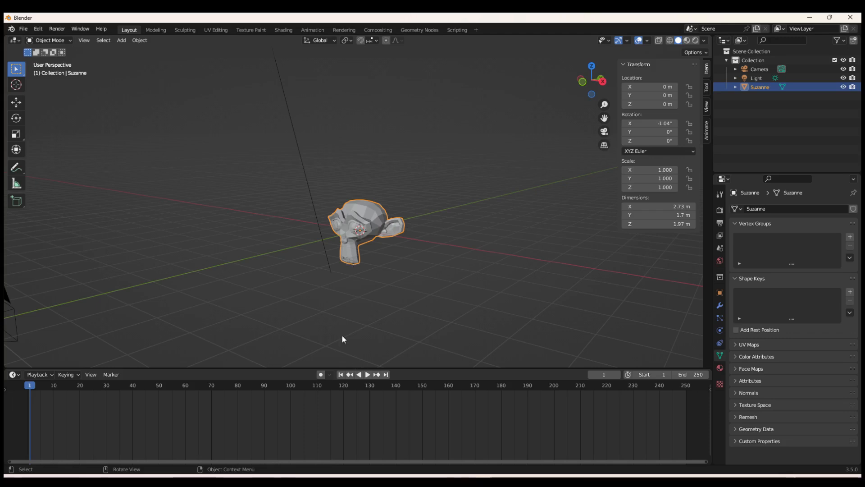
pyautogui.press('g')
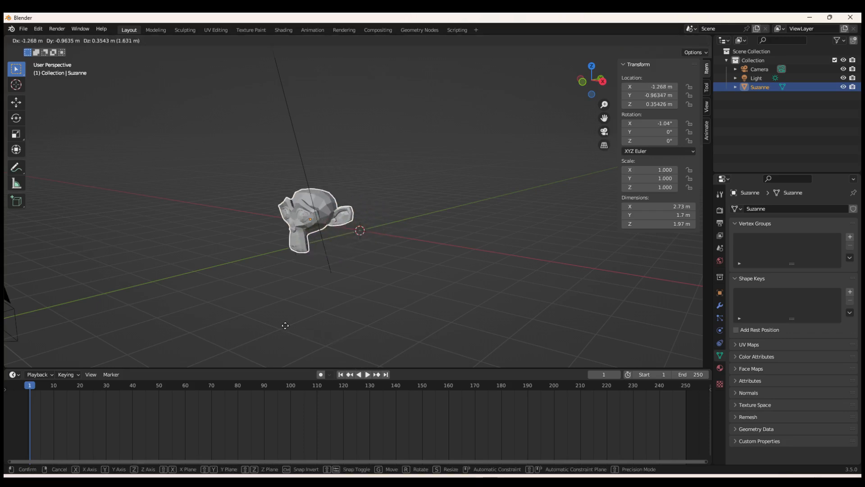
pyautogui.press('x')
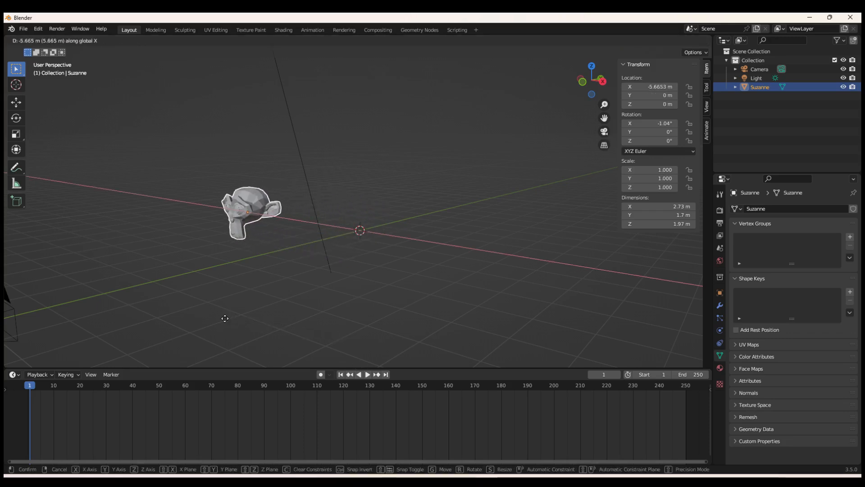
pyautogui.click(210, 314)
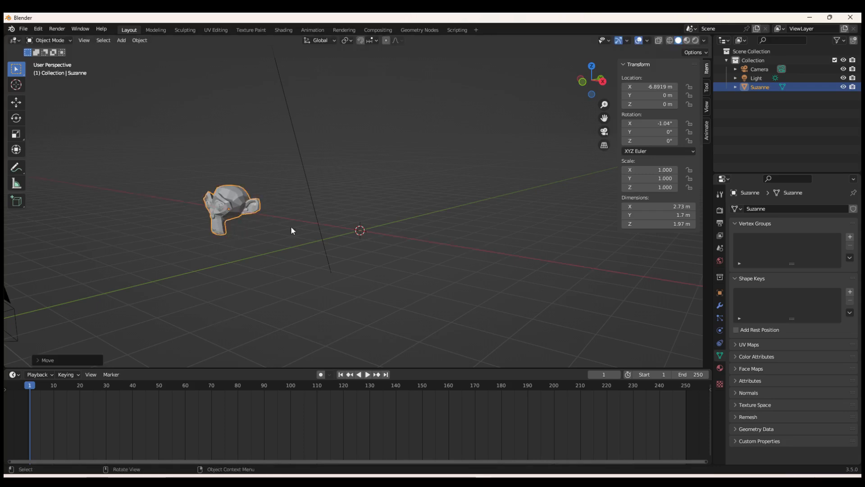
pyautogui.press('i')
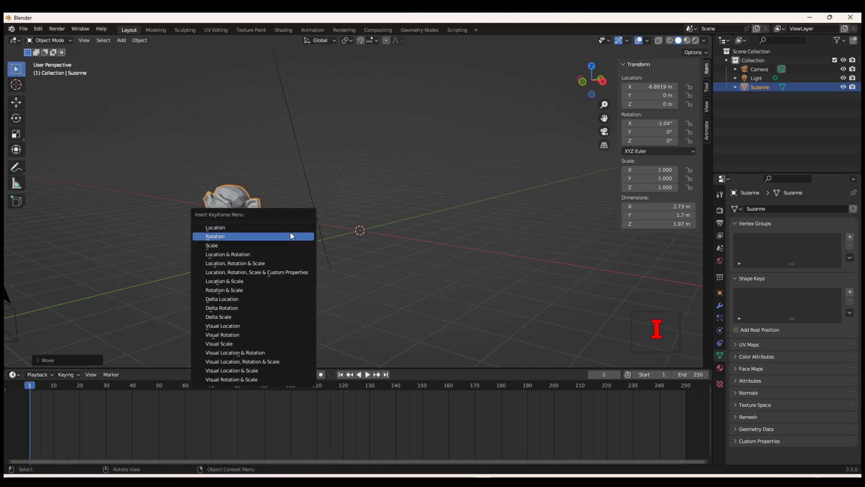
pyautogui.click(286, 265)
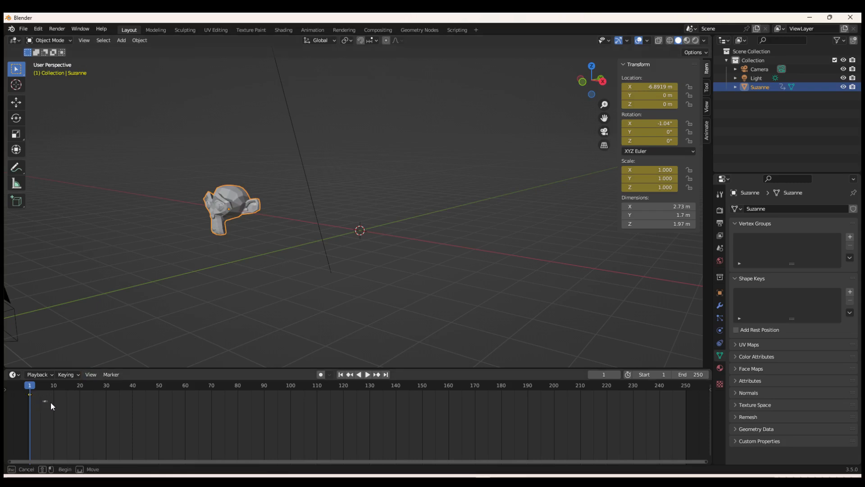
# - Briefly play the timeline from frame 1, return to the start frame and deselect the monkey head
pyautogui.press('space')
pyautogui.press('Escape')
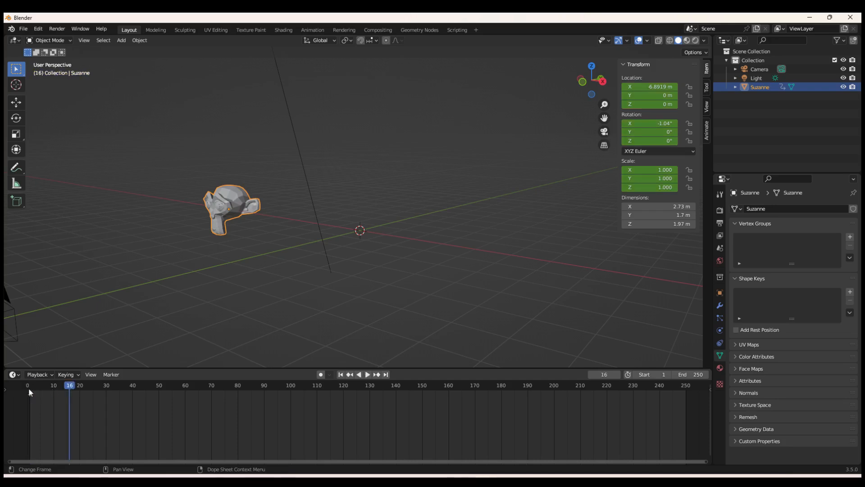
pyautogui.click(218, 294)
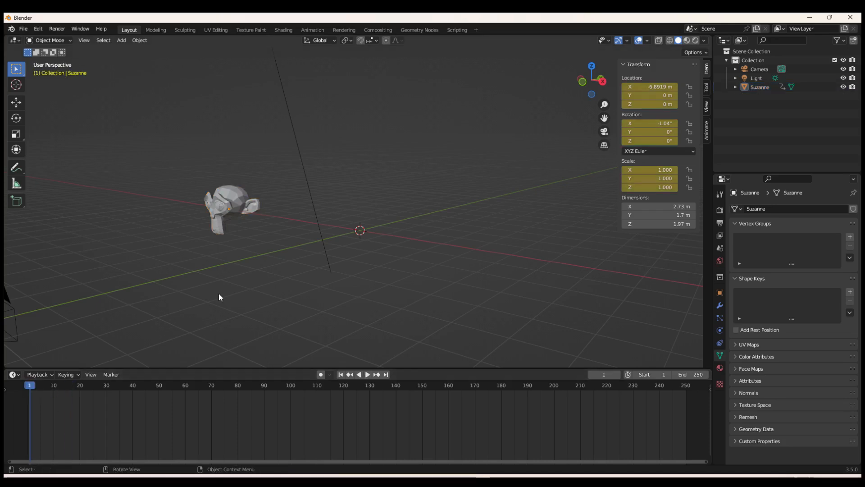
# - At frame 60, move the monkey head along the global X axis to 2 m and insert a Location, Rotation & Scale keyframe
pyautogui.click(219, 231)
pyautogui.moveTo(68, 387); pyautogui.dragTo(183, 387)
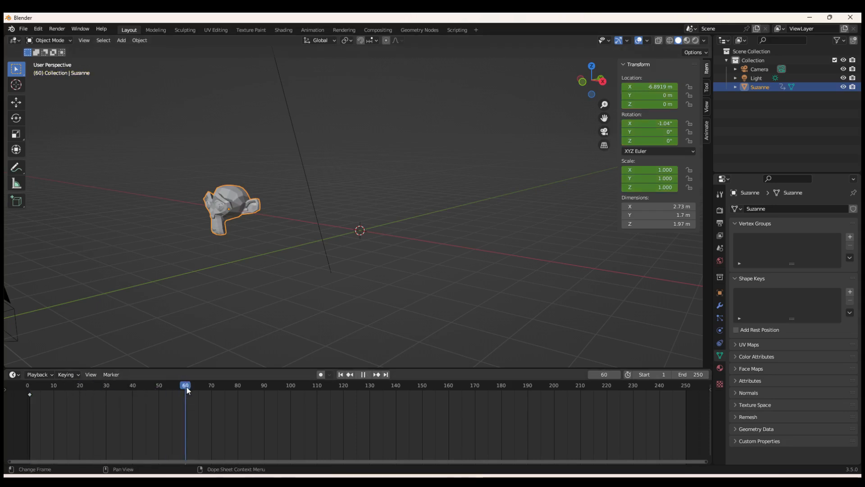
pyautogui.press('g')
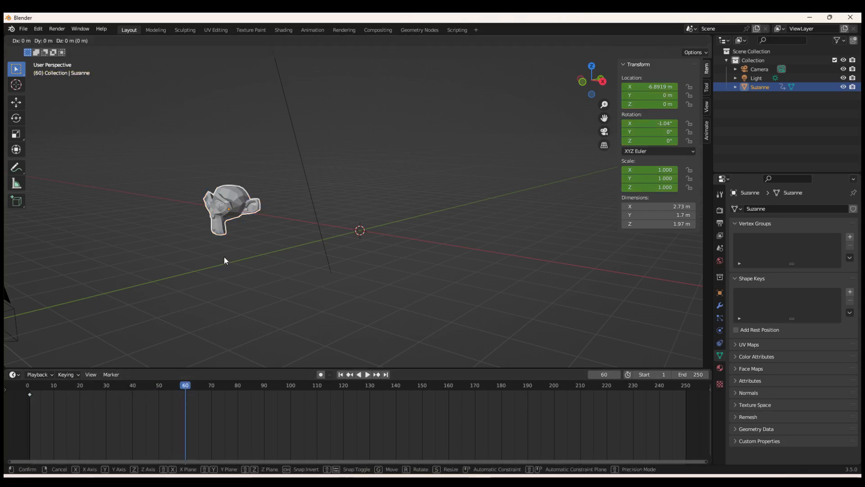
pyautogui.press('x')
pyautogui.click(459, 293)
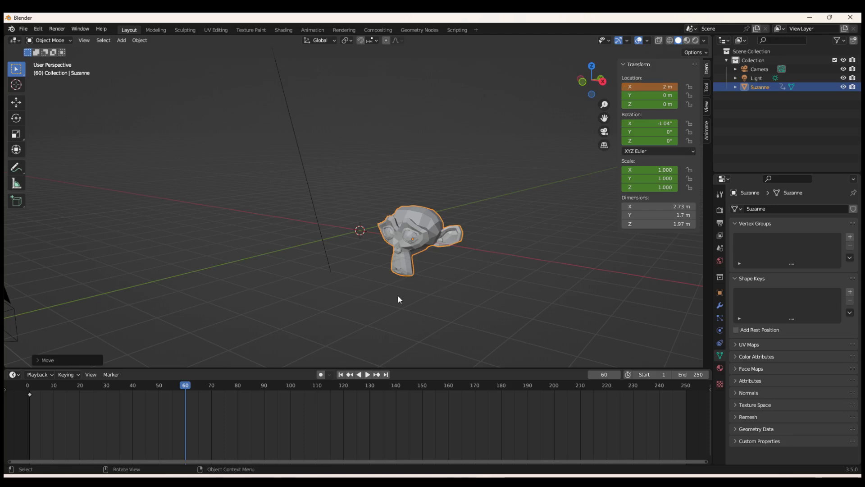
pyautogui.press('i')
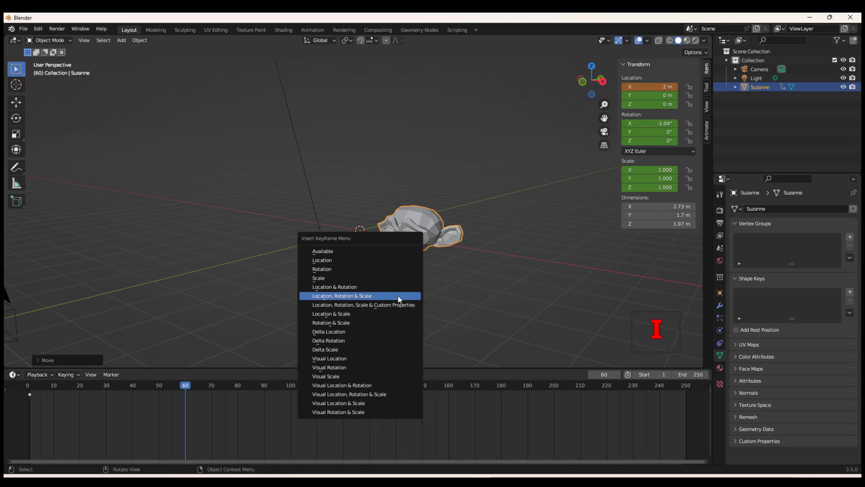
pyautogui.click(393, 297)
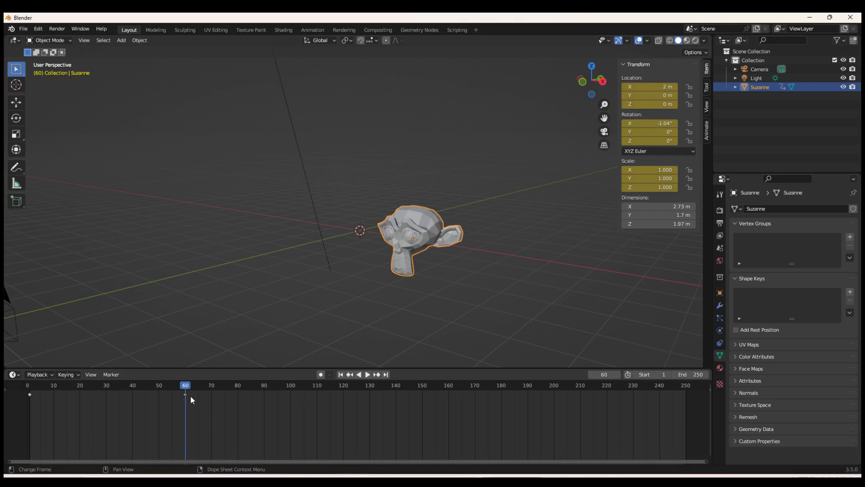
# - Deselect the monkey head, return the playhead to the start and play the animation past frame 60
pyautogui.hotkey('alt', 'a')
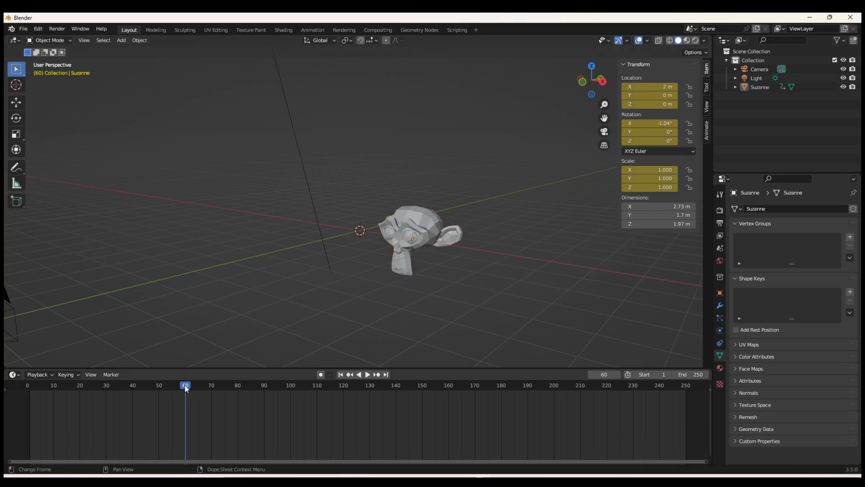
pyautogui.moveTo(186, 389); pyautogui.dragTo(28, 403)
pyautogui.press('space')
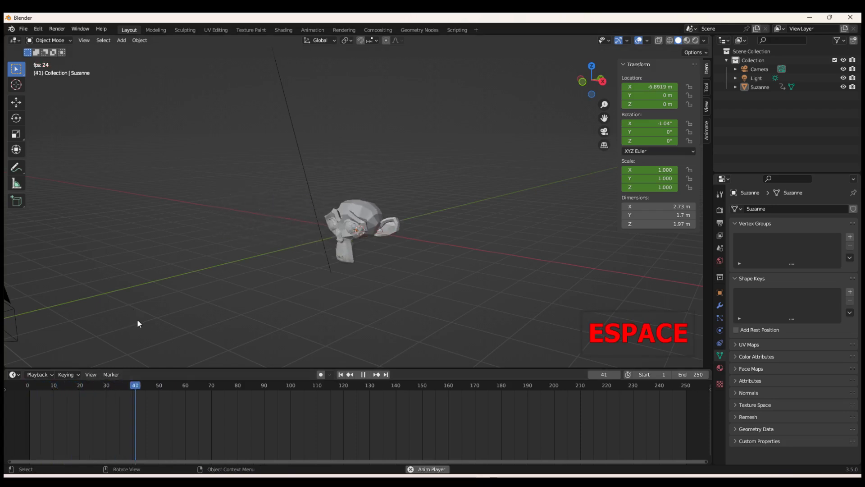
pyautogui.press('space')
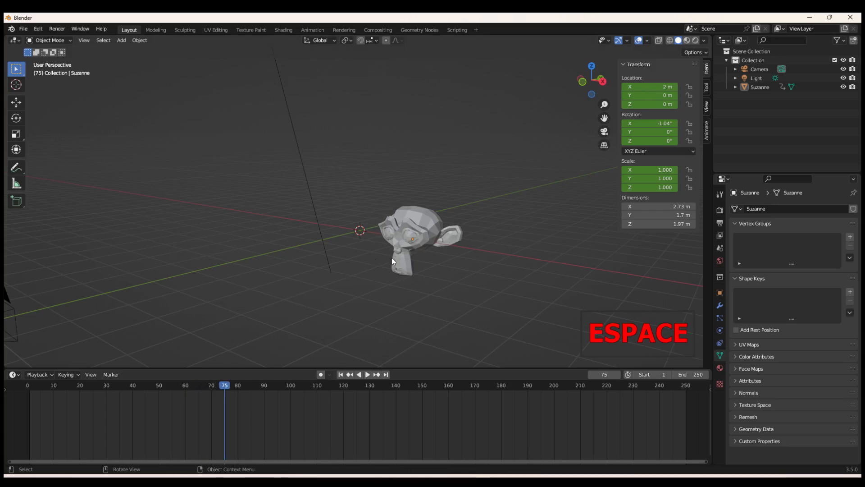
# - Select the monkey head and replay its animation from frame 0 to check the movement between the two keyframes
pyautogui.click(400, 239)
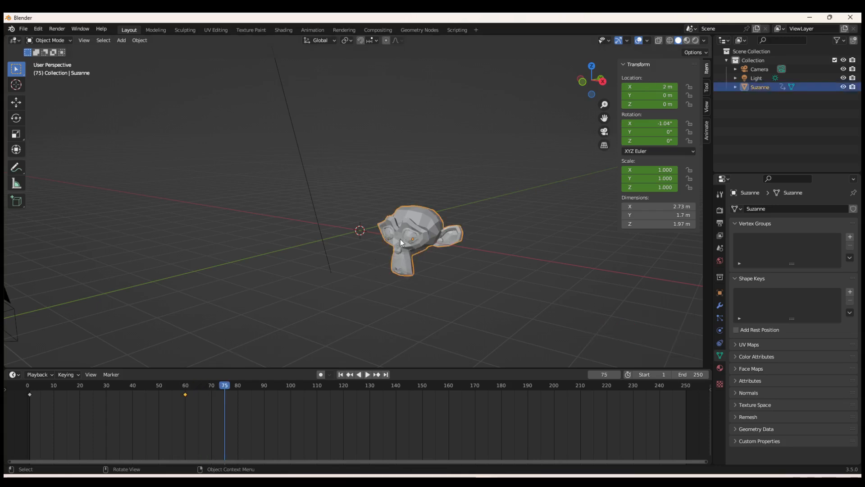
pyautogui.moveTo(229, 384); pyautogui.dragTo(26, 402)
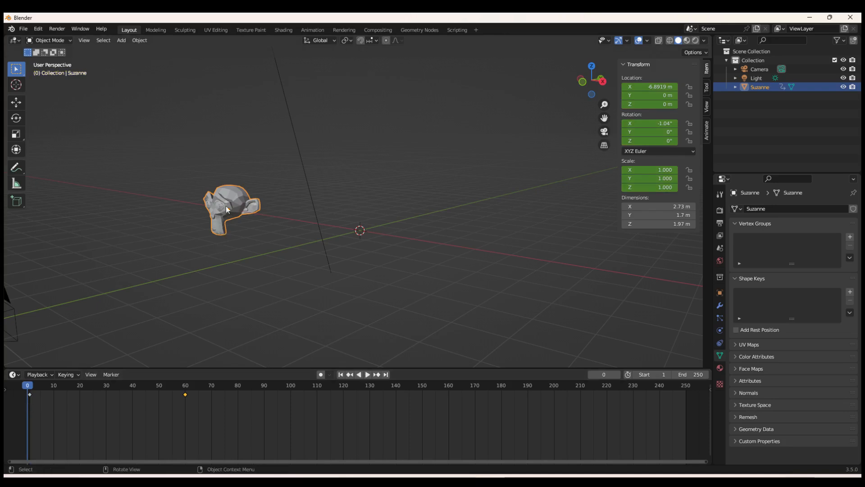
pyautogui.press('space')
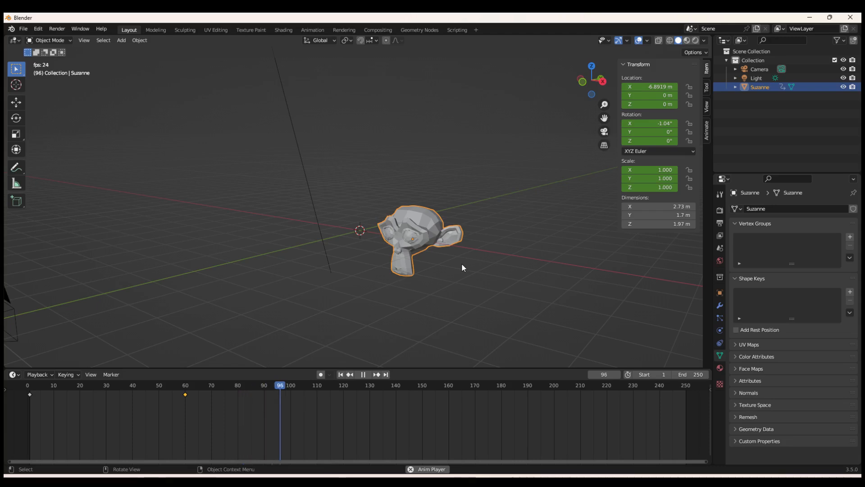
pyautogui.press('space')
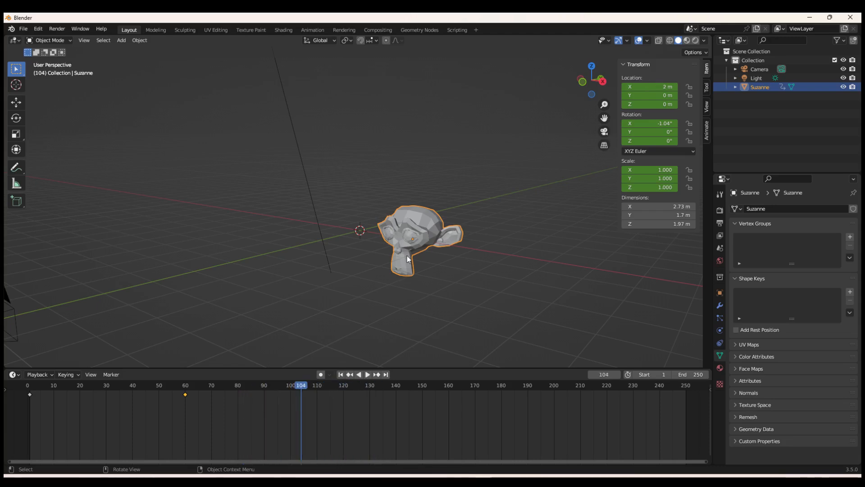
# - At frame 30, raise the monkey head along the global Z axis to about 2.31 m
pyautogui.click(297, 386)
pyautogui.moveTo(298, 387); pyautogui.dragTo(106, 391)
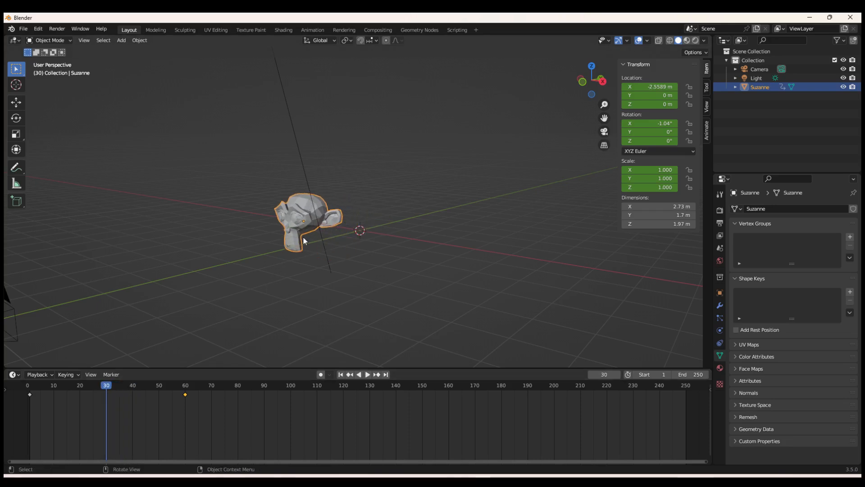
pyautogui.press('g')
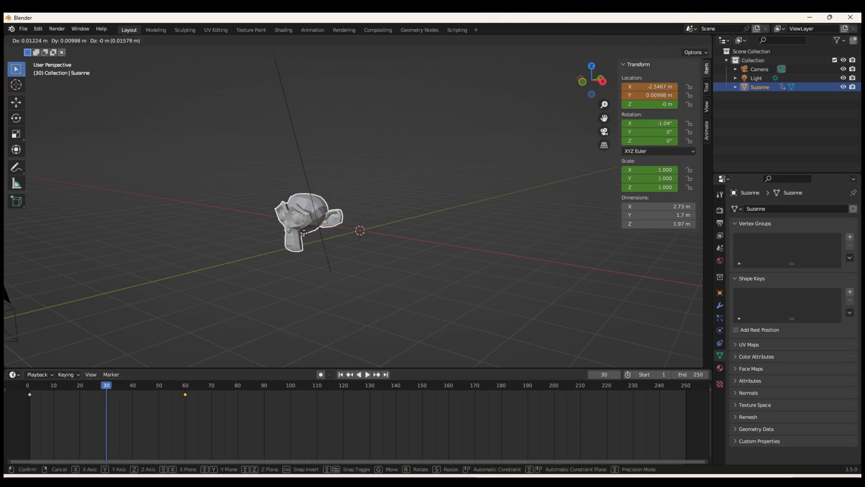
pyautogui.press('z')
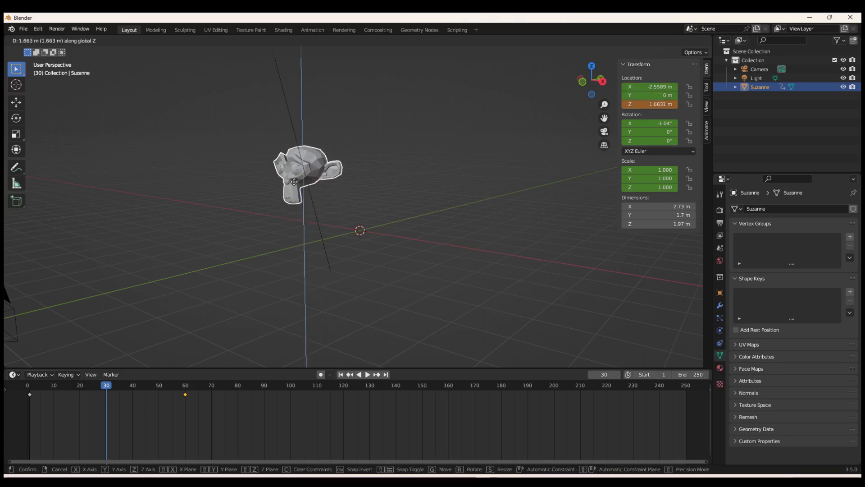
pyautogui.click(291, 167)
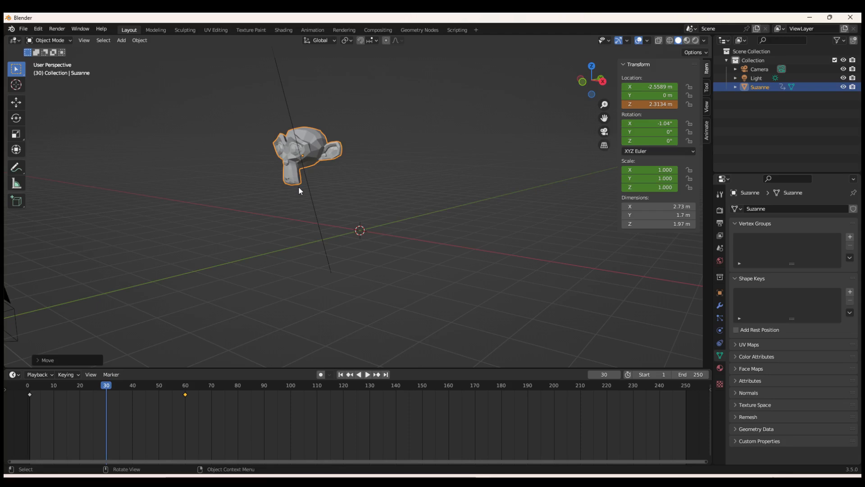
# - At frame 30, rotate the monkey head -35° about the Y axis and insert a Location, Rotation & Scale keyframe
pyautogui.press('r')
pyautogui.write('y')
pyautogui.write('-35')
pyautogui.press('Return')
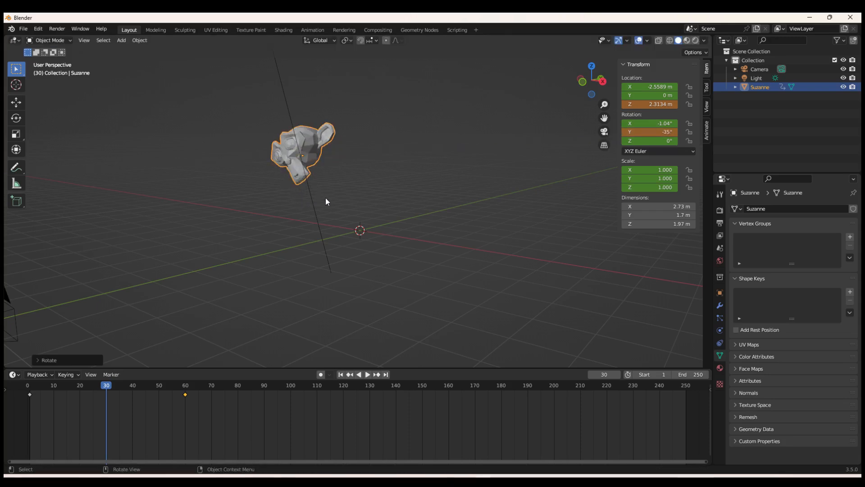
pyautogui.press('i')
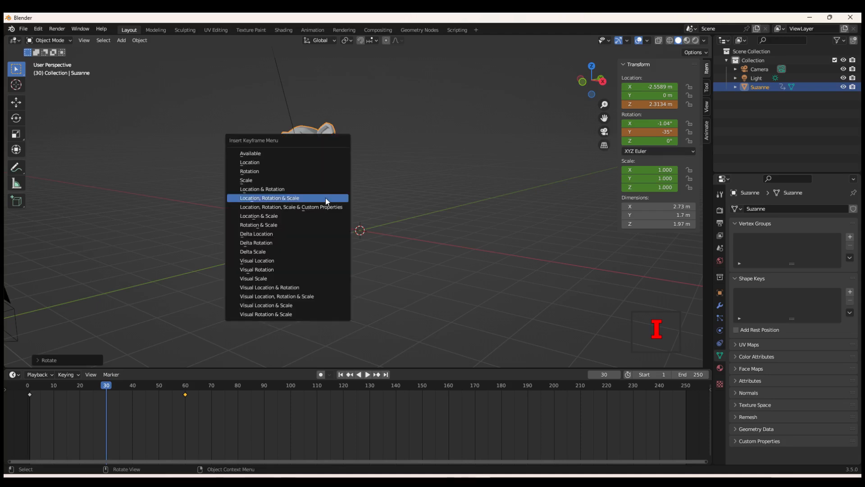
pyautogui.click(325, 198)
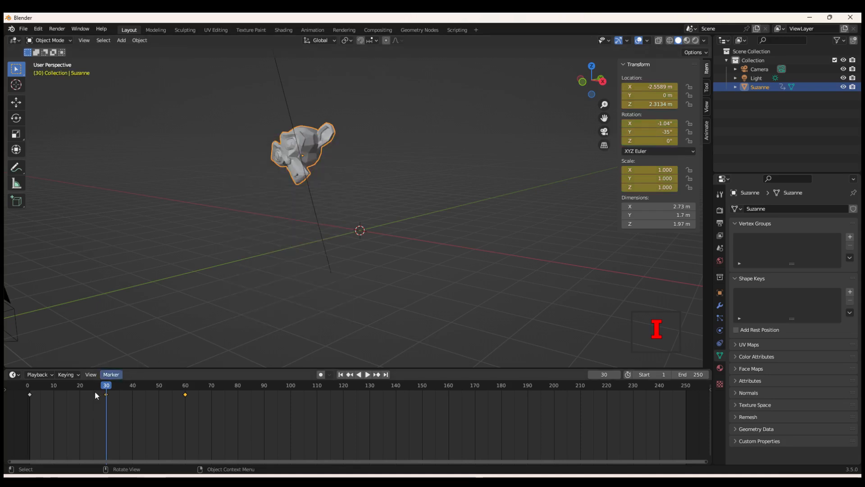
# - Scrub through the monkey head's animation, render a still image at frame 42 and close the render
pyautogui.moveTo(105, 387); pyautogui.dragTo(174, 403)
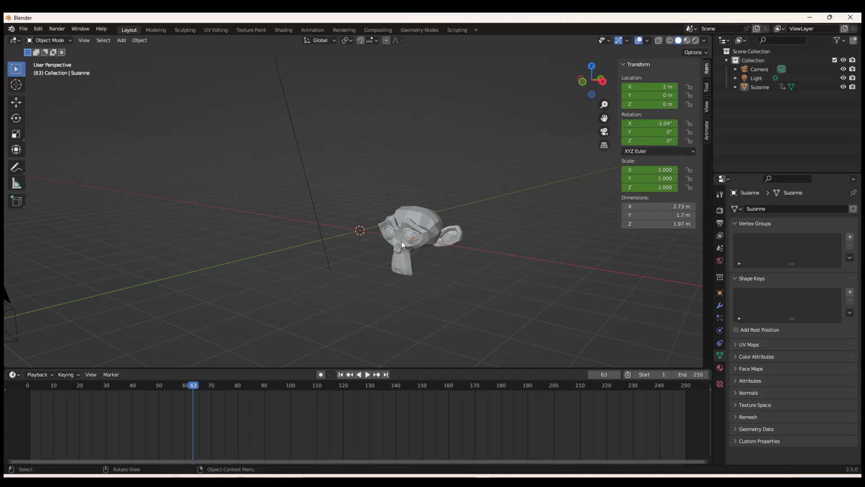
pyautogui.click(401, 242)
pyautogui.moveTo(191, 391); pyautogui.dragTo(137, 388)
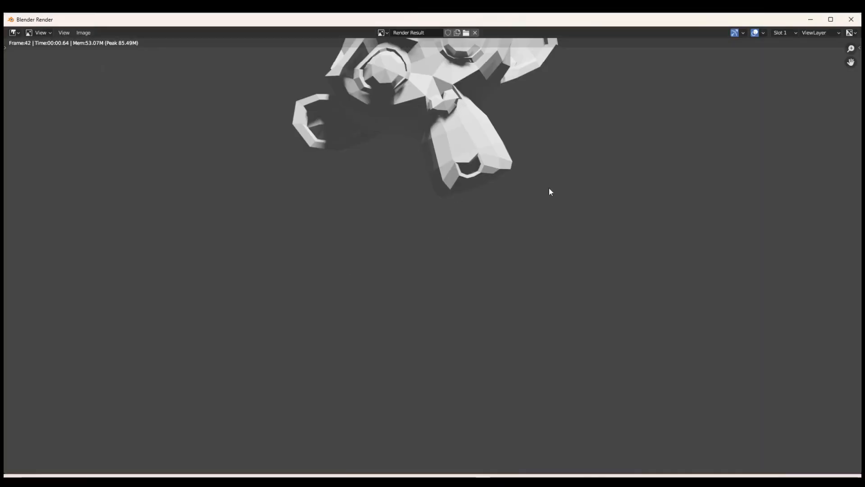
pyautogui.click(851, 19)
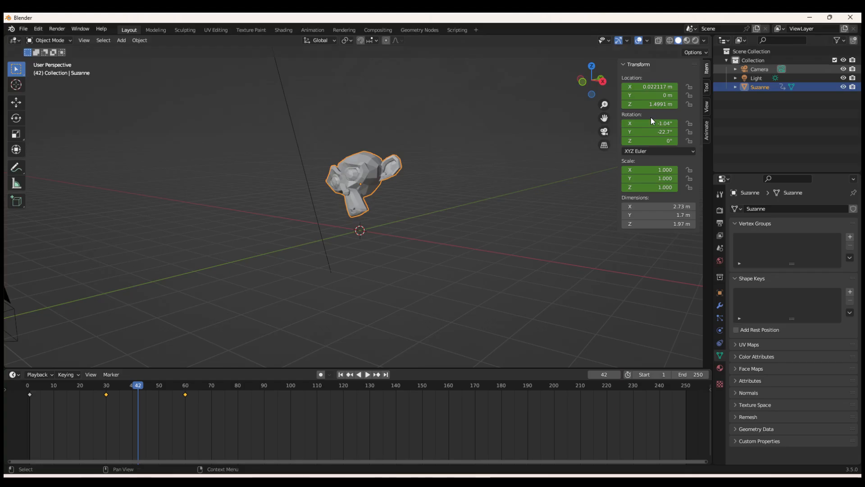
# - Examine where the camera and the sun light sit relative to the monkey head
pyautogui.moveTo(33, 319); pyautogui.dragTo(254, 273, button='middle')
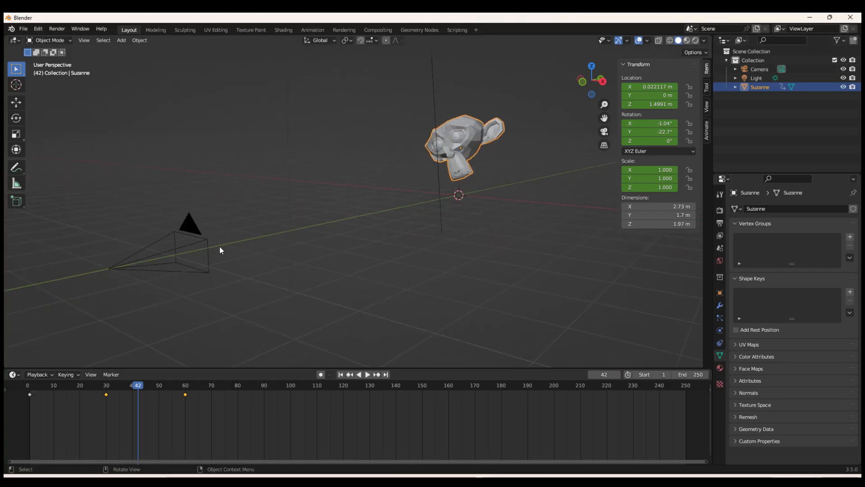
pyautogui.scroll(-4, 453, 203)
pyautogui.moveTo(451, 201); pyautogui.dragTo(385, 217, button='middle')
pyautogui.click(364, 191)
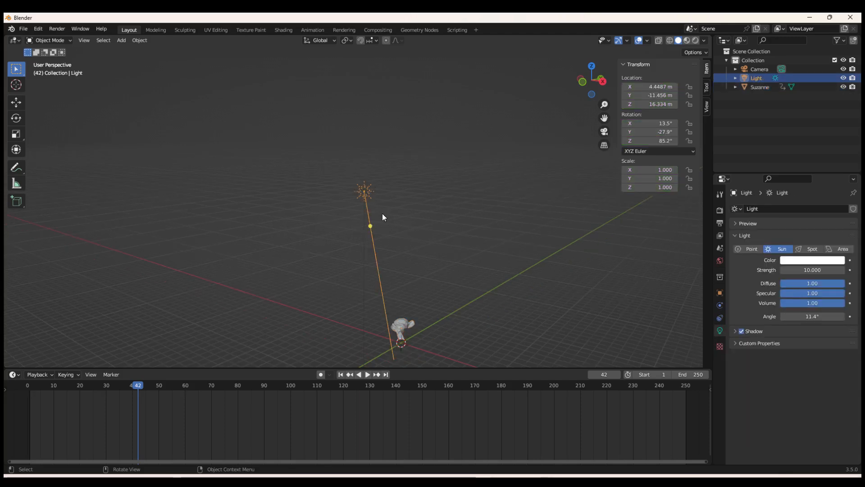
pyautogui.moveTo(418, 283); pyautogui.dragTo(388, 194, button='middle')
pyautogui.scroll(5, 397, 197)
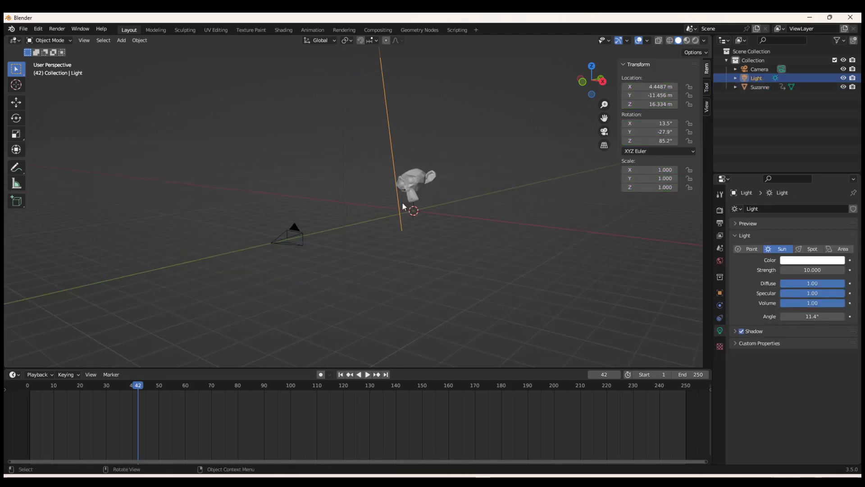
pyautogui.keyDown('shift'); pyautogui.moveTo(517, 182); pyautogui.dragTo(491, 215, button='middle'); pyautogui.keyUp('shift')
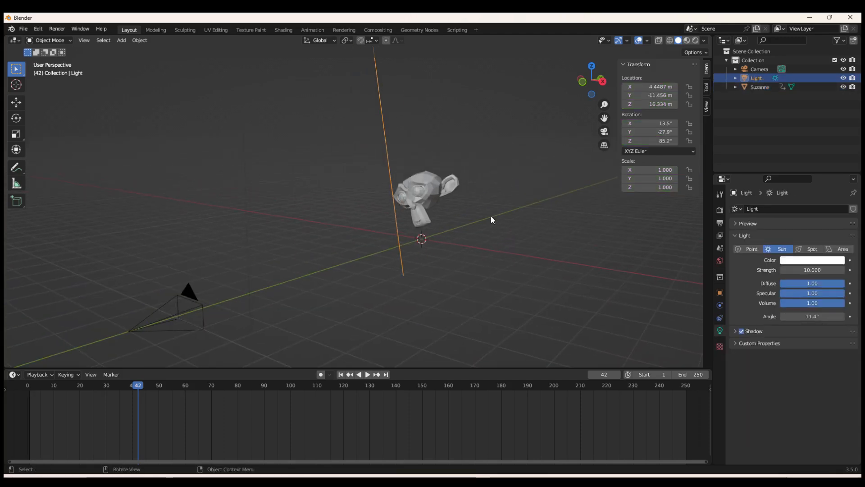
# - Select the monkey head, render a still image at frame 60 and close the render
pyautogui.click(426, 199)
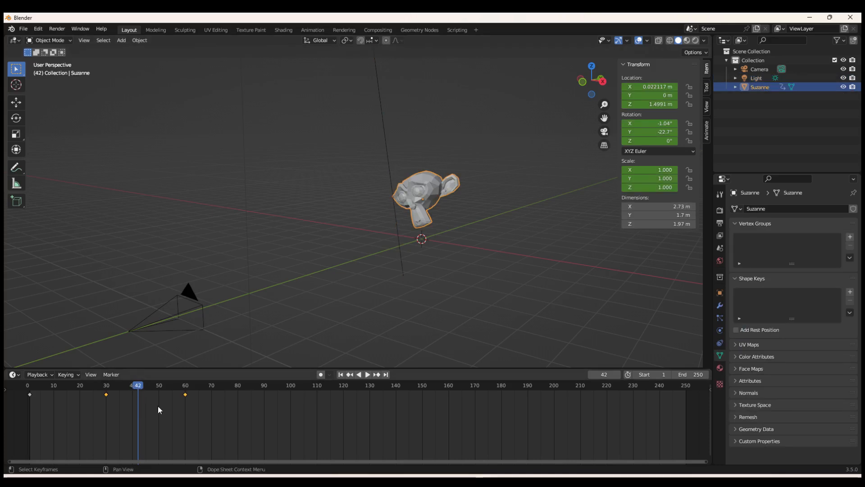
pyautogui.moveTo(151, 386); pyautogui.dragTo(185, 388)
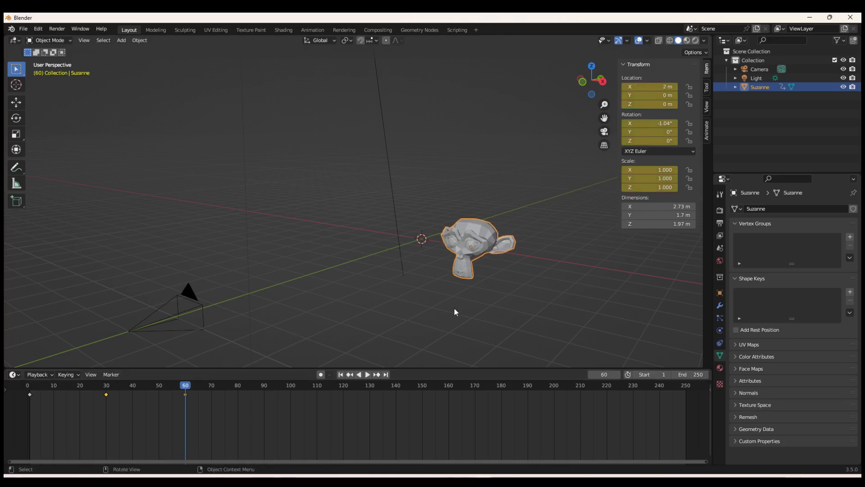
pyautogui.press('F12')
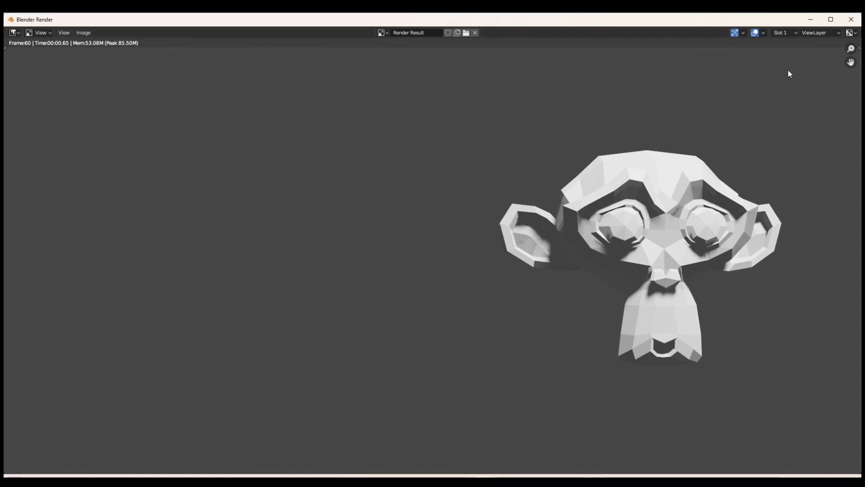
pyautogui.click(851, 19)
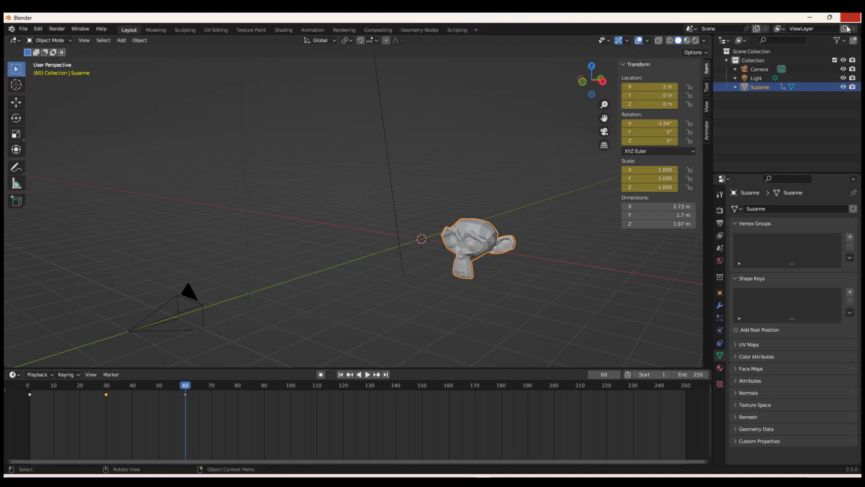
# - Try to render the whole animation with the monkey head selected
pyautogui.click(381, 285)
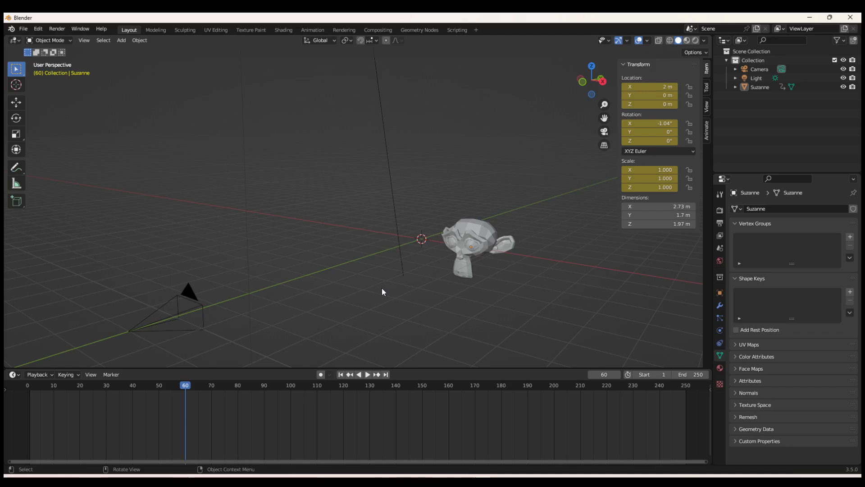
pyautogui.click(463, 274)
pyautogui.hotkey('ctrl', 'F12')
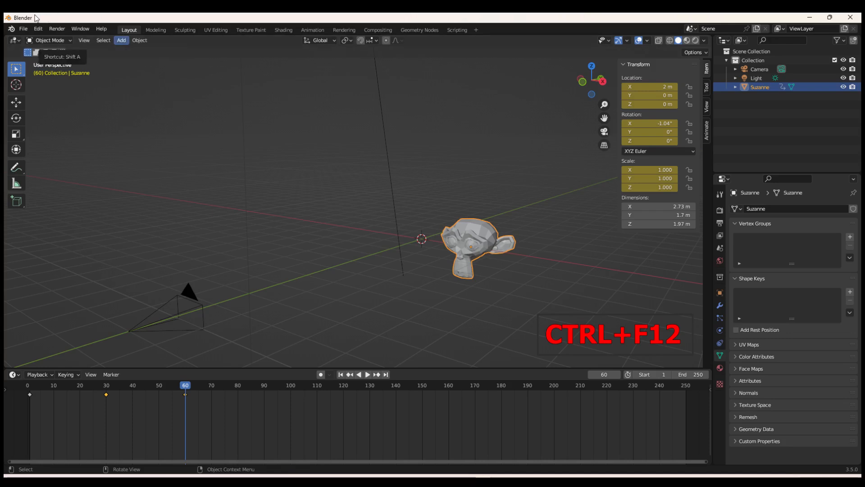
pyautogui.click(57, 29)
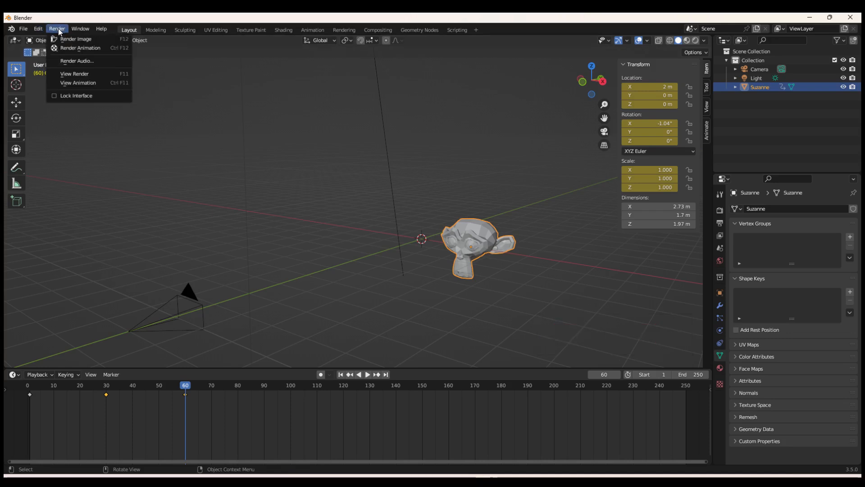
pyautogui.click(74, 50)
pyautogui.click(57, 29)
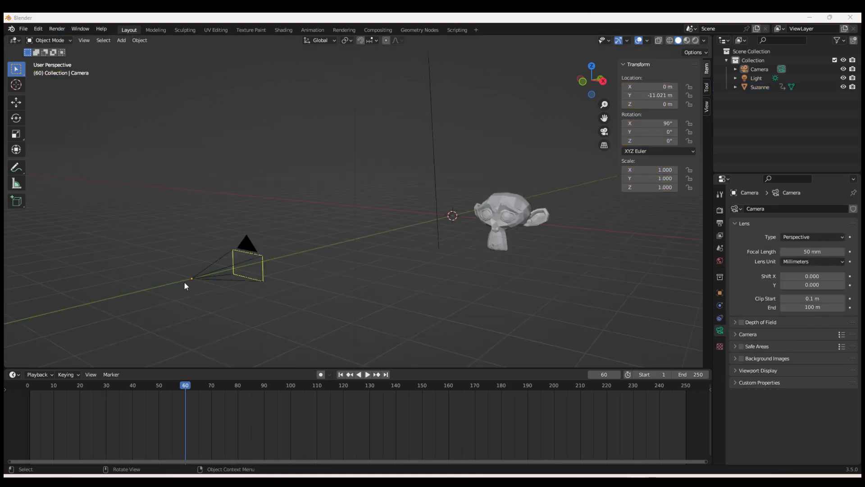
# - Try to move the camera along the global X axis
pyautogui.click(205, 279)
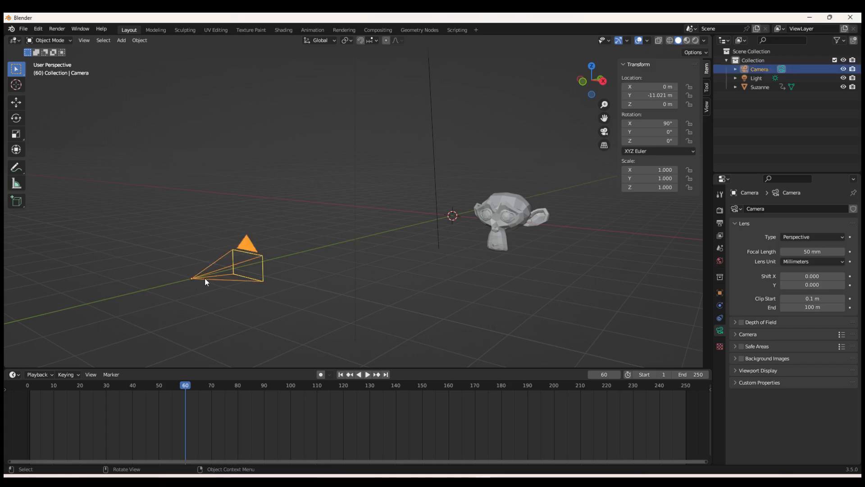
pyautogui.press('g')
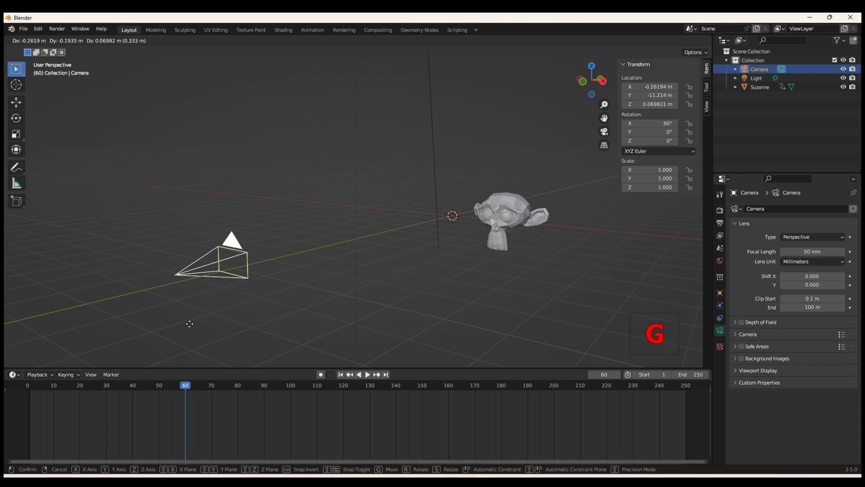
pyautogui.press('x')
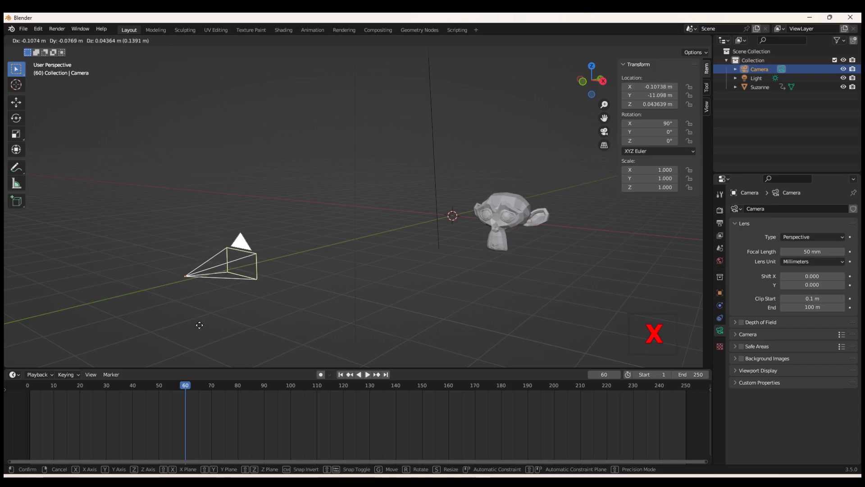
pyautogui.press('x')
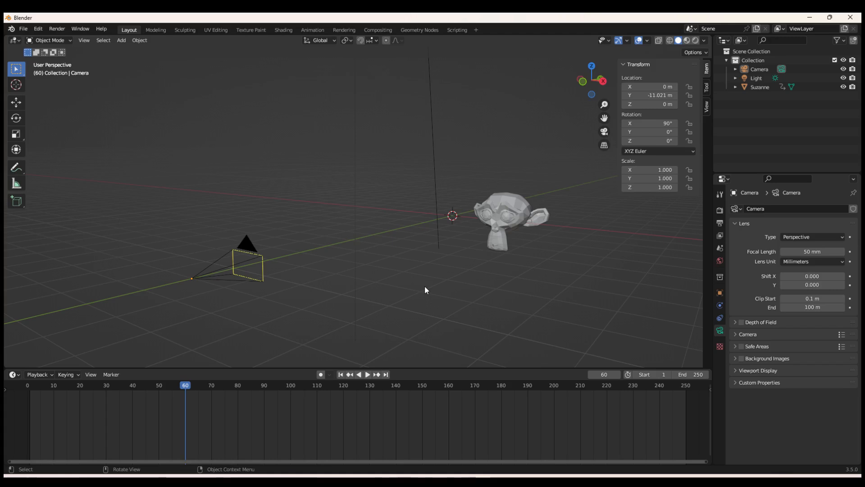
# - Select the sun light above the scene and try to move it
pyautogui.moveTo(397, 259); pyautogui.dragTo(414, 304, button='middle')
pyautogui.scroll(-2, 403, 307)
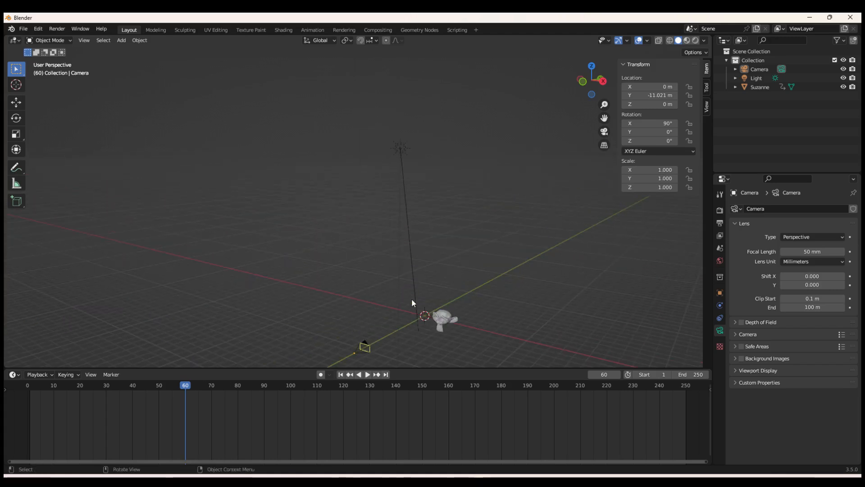
pyautogui.click(402, 149)
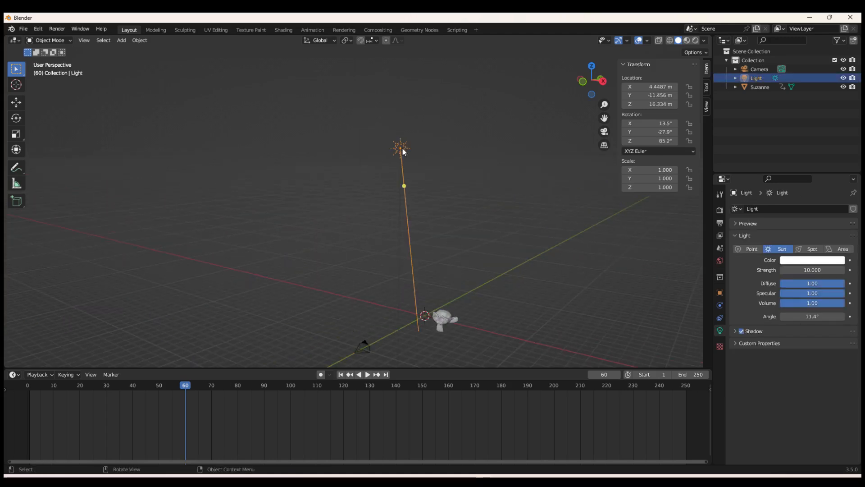
pyautogui.press('g')
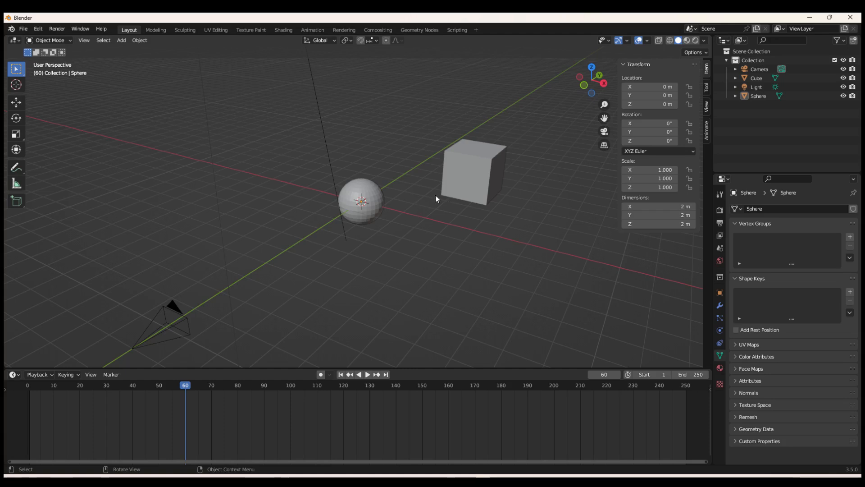
# - Parent the cube to the sphere with the Object option, keeping the sphere as the parent
pyautogui.click(456, 191)
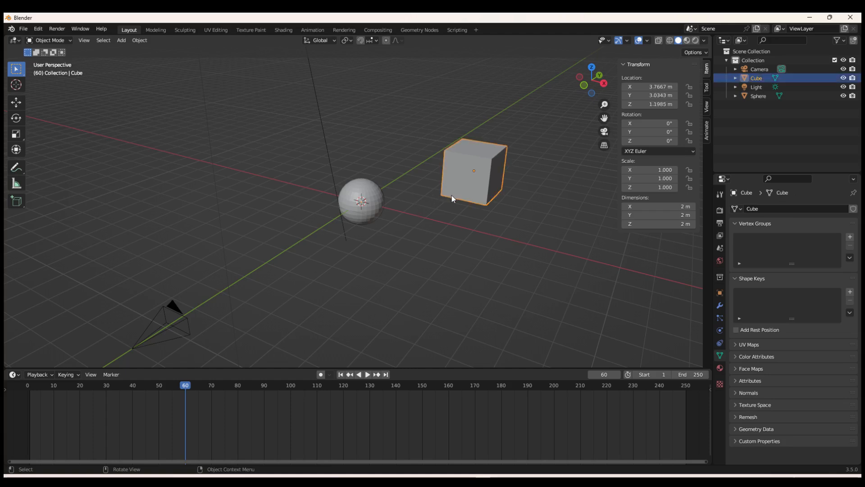
pyautogui.press('shift')
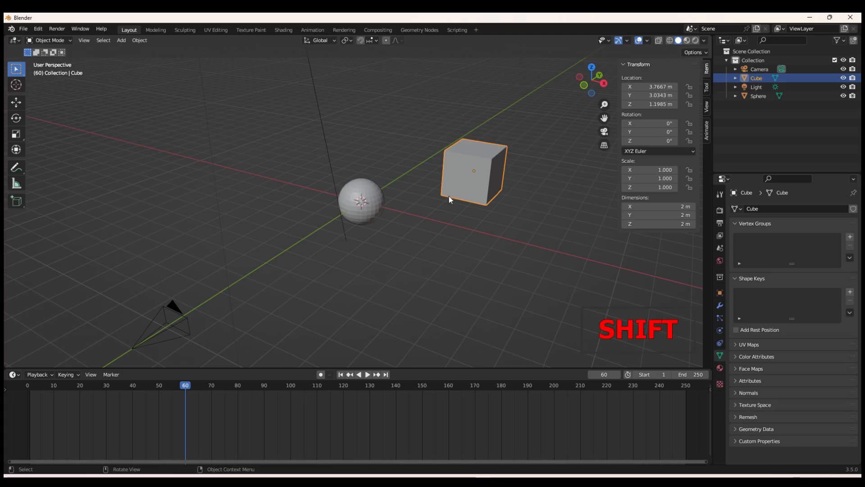
pyautogui.keyDown('shift'); pyautogui.click(378, 207); pyautogui.keyUp('shift')
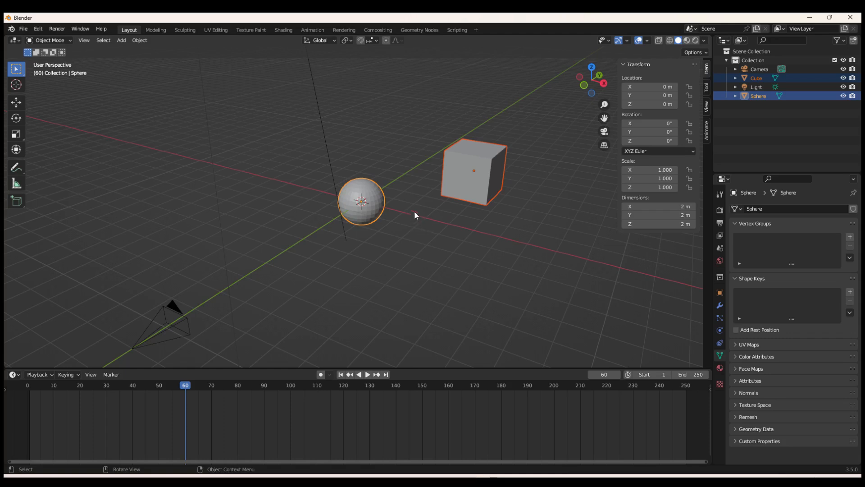
pyautogui.hotkey('ctrl', 'p')
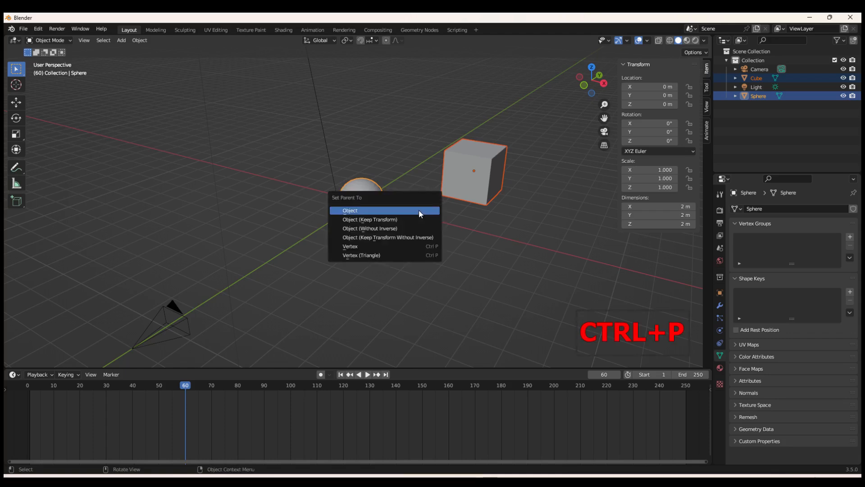
pyautogui.click(421, 214)
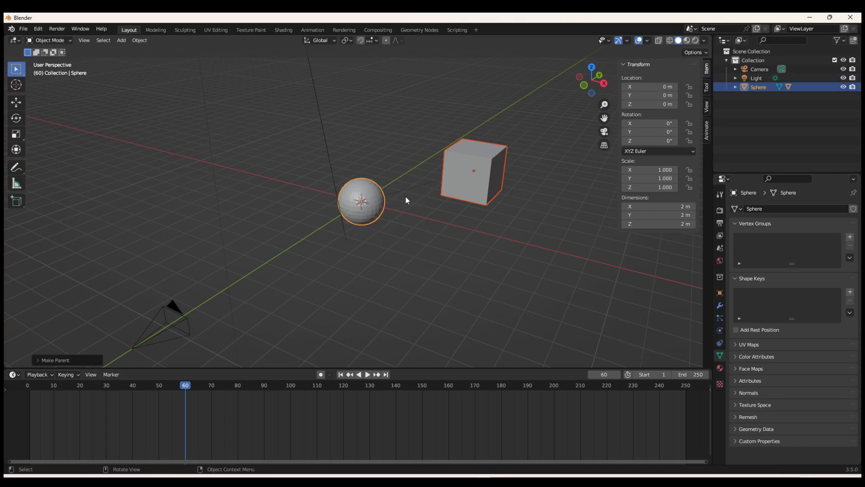
# - Try moving the sphere to test its parenting with the cube, and cancel the move
pyautogui.click(367, 218)
pyautogui.press('g')
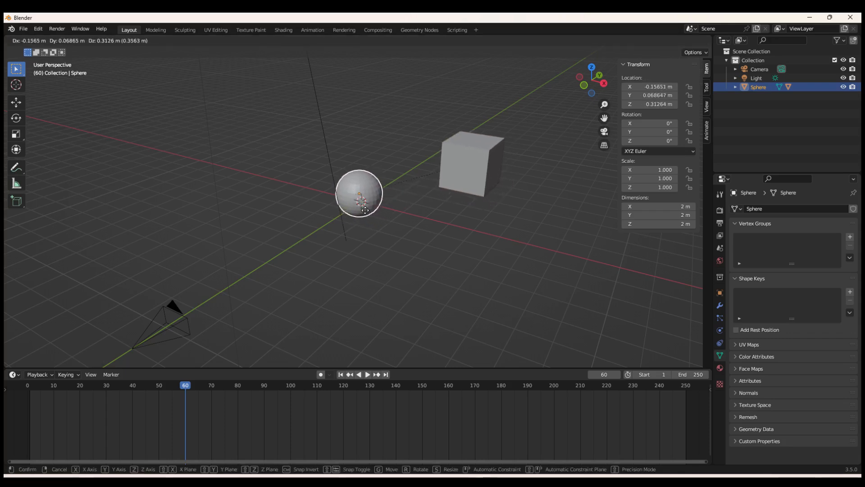
pyautogui.rightClick(373, 220)
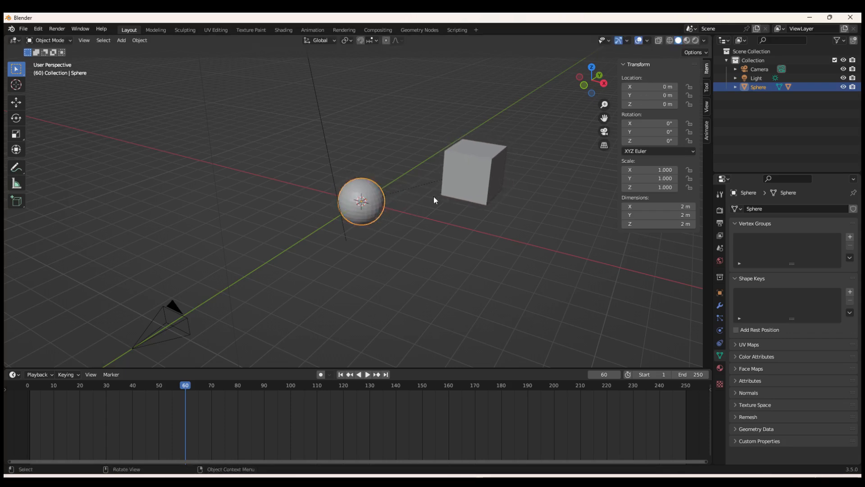
# - Move the child cube freely on its own, independently of the parent sphere
pyautogui.click(458, 185)
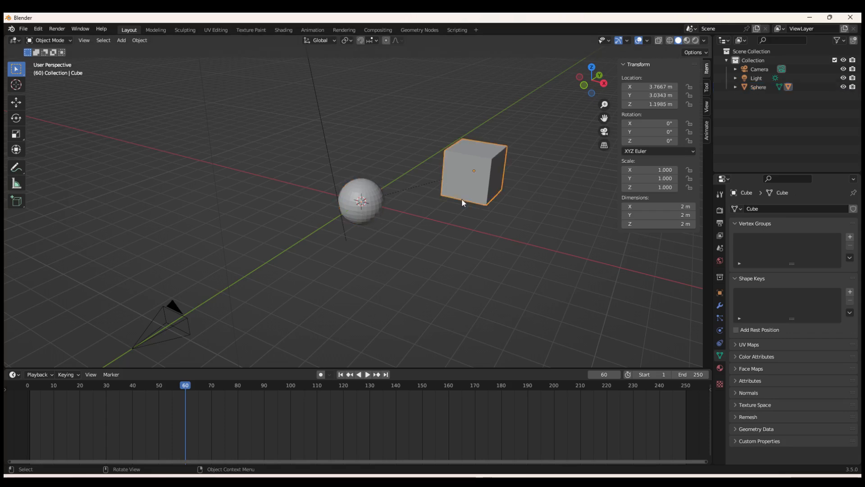
pyautogui.press('g')
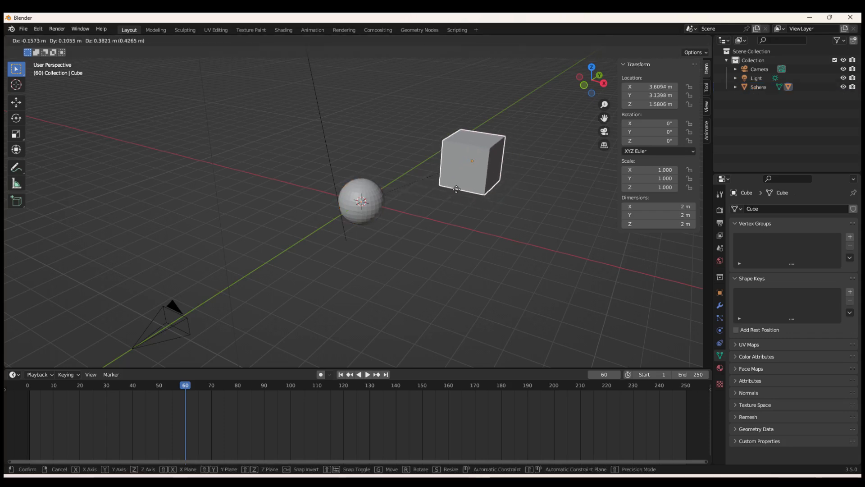
pyautogui.click(460, 189)
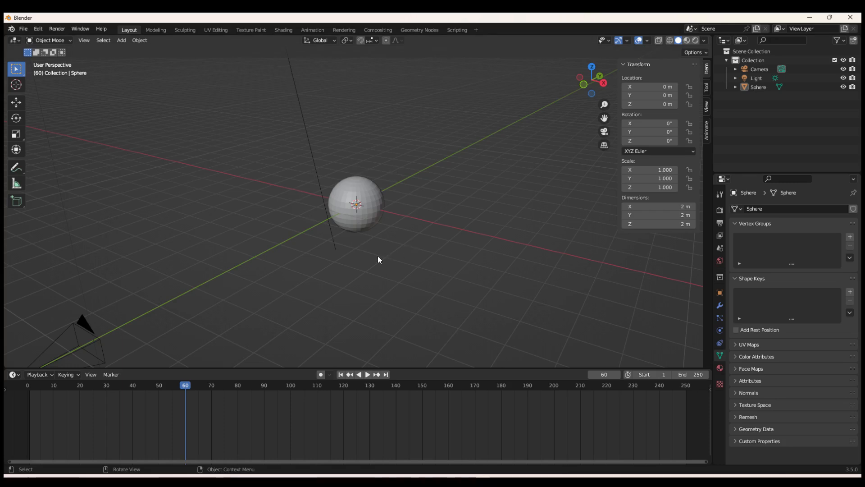
# - Enter Edit Mode on the sphere and move a single vertex on its side outward by about 0.03 m
pyautogui.click(360, 222)
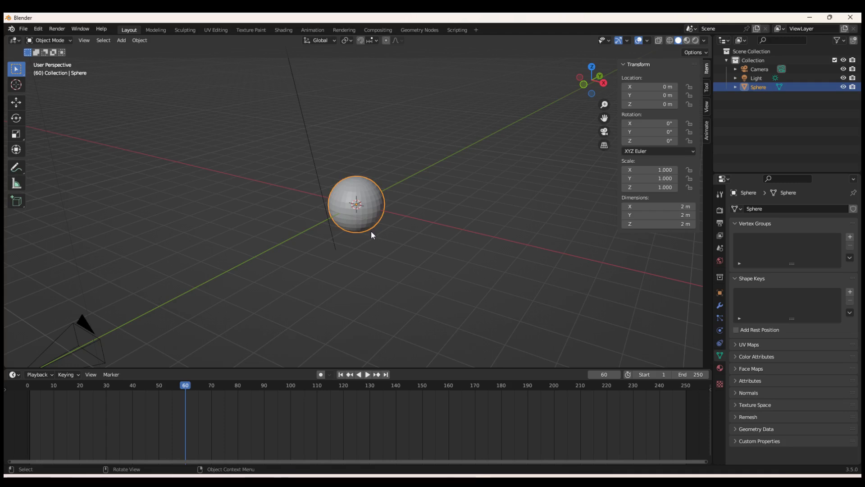
pyautogui.press('Tab')
pyautogui.scroll(2, 370, 208)
pyautogui.scroll(1, 370, 208)
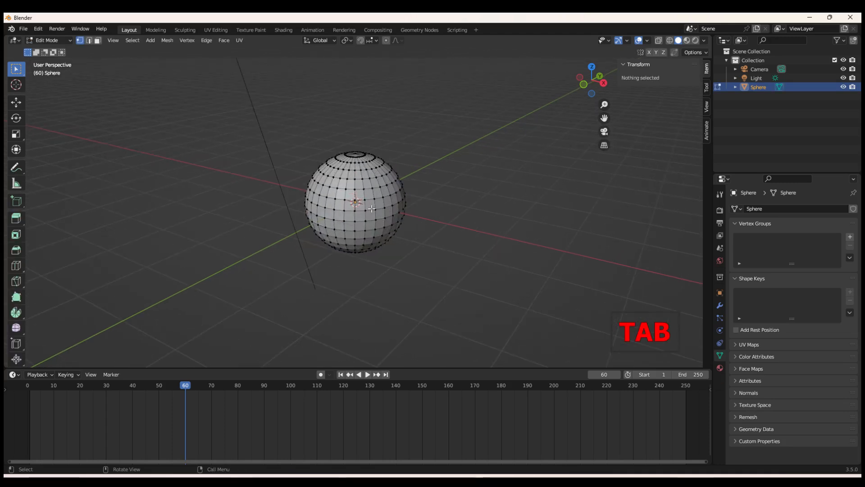
pyautogui.click(385, 209)
pyautogui.scroll(2, 392, 229)
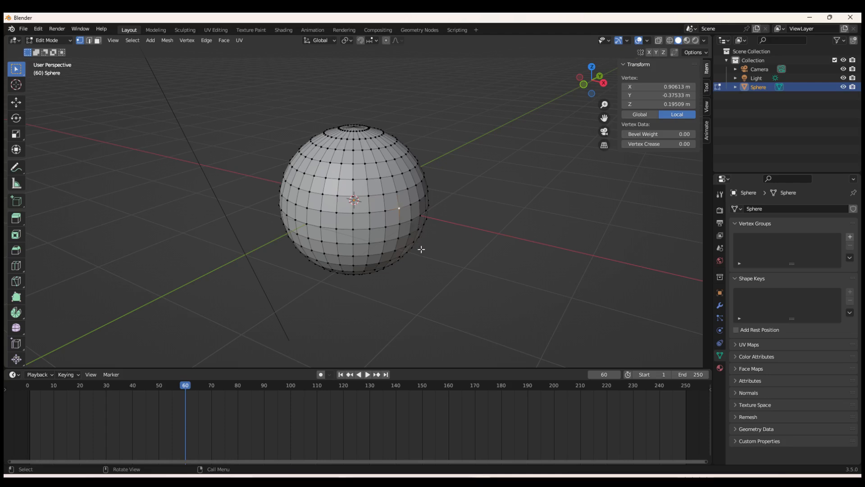
pyautogui.press('g')
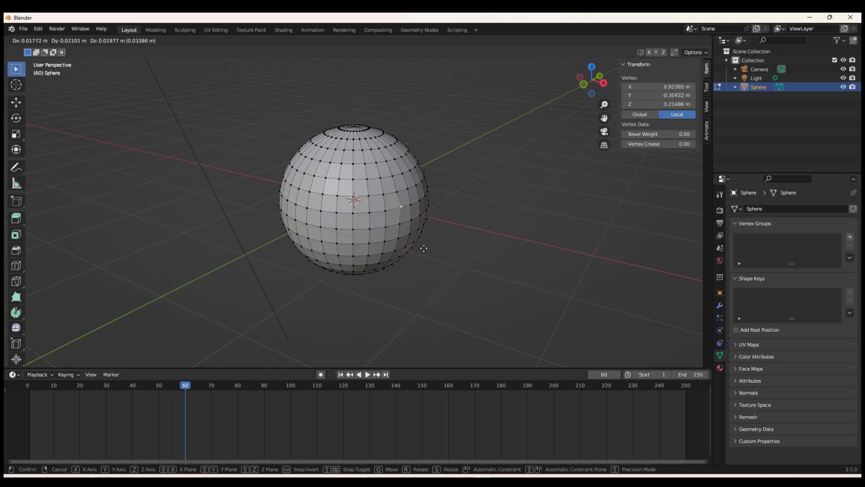
pyautogui.click(424, 248)
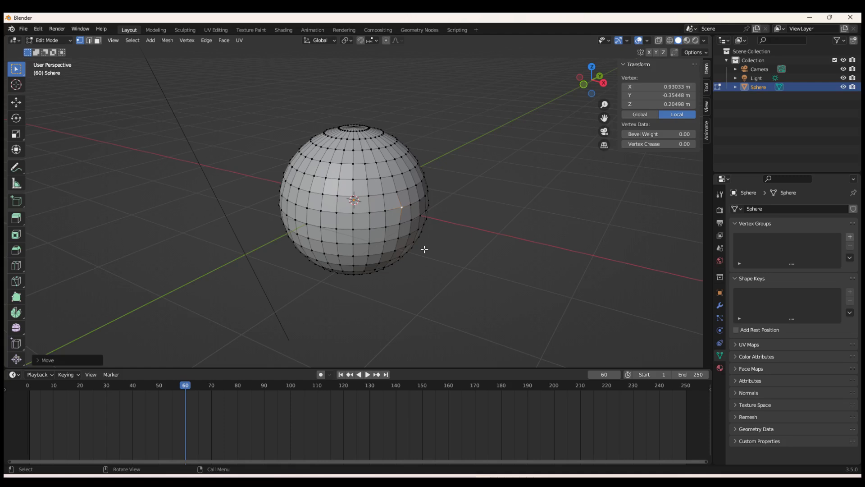
pyautogui.click(466, 309)
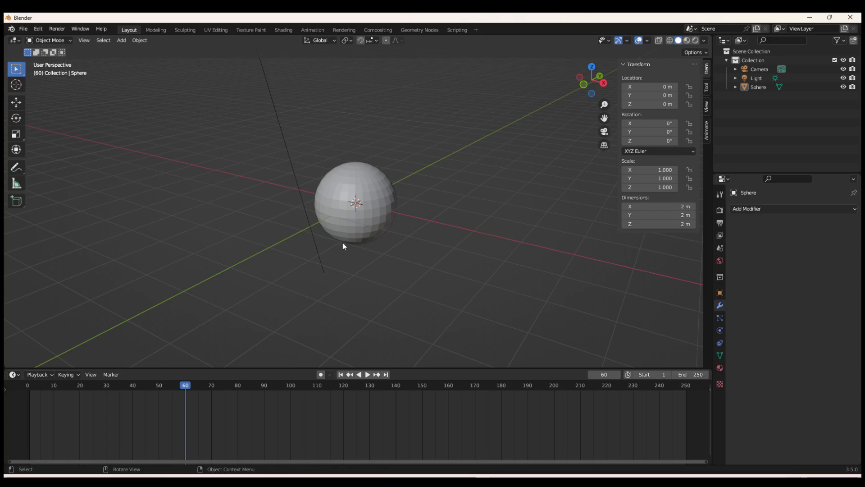
# - Try Shade Smooth on the sphere in Object Mode, and undo it
pyautogui.click(369, 216)
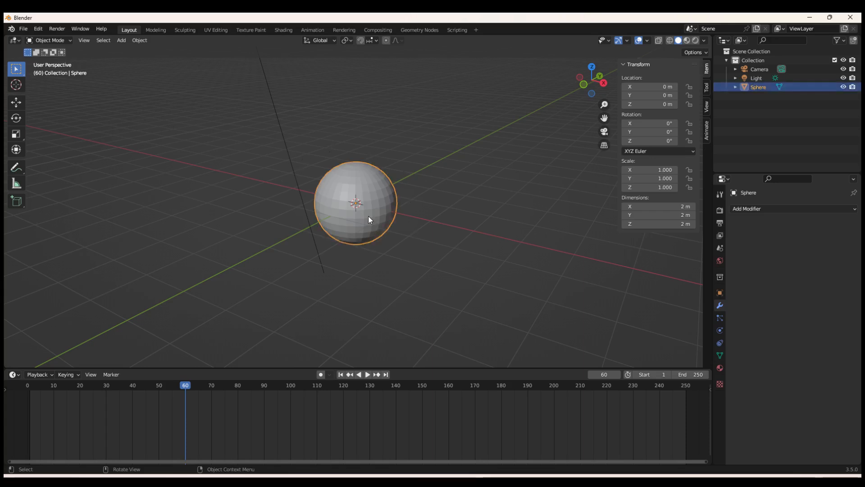
pyautogui.rightClick(368, 215)
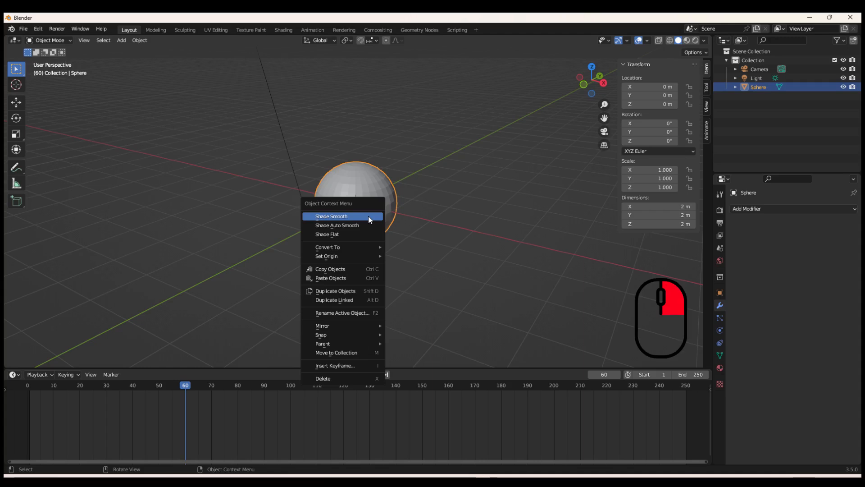
pyautogui.click(341, 217)
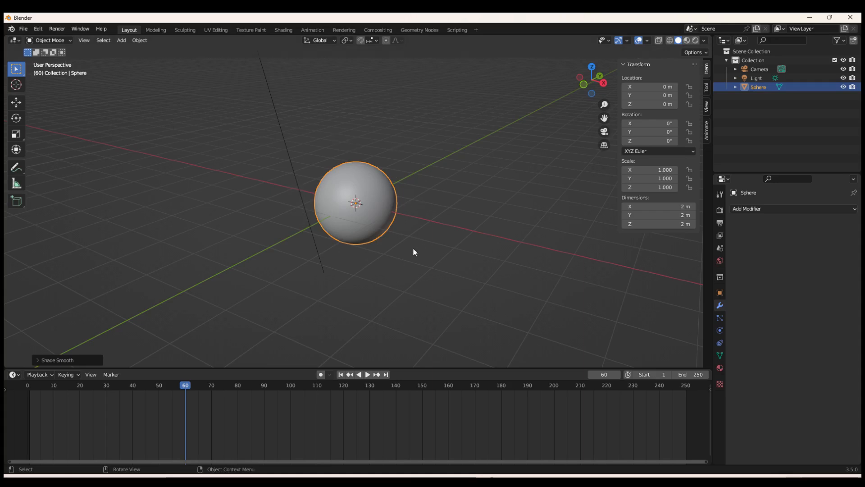
pyautogui.hotkey('ctrl', 'z')
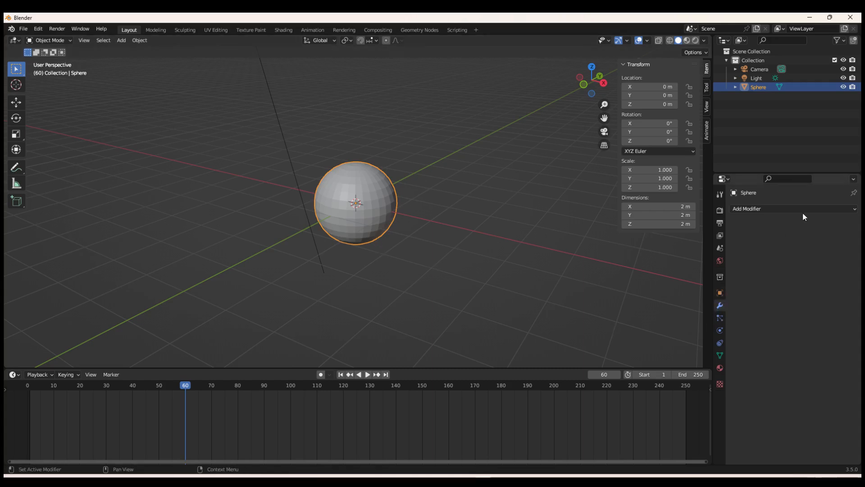
# - Add a Subdivision Surface modifier to the sphere with the default Catmull-Clark settings
pyautogui.click(818, 208)
pyautogui.press('Escape')
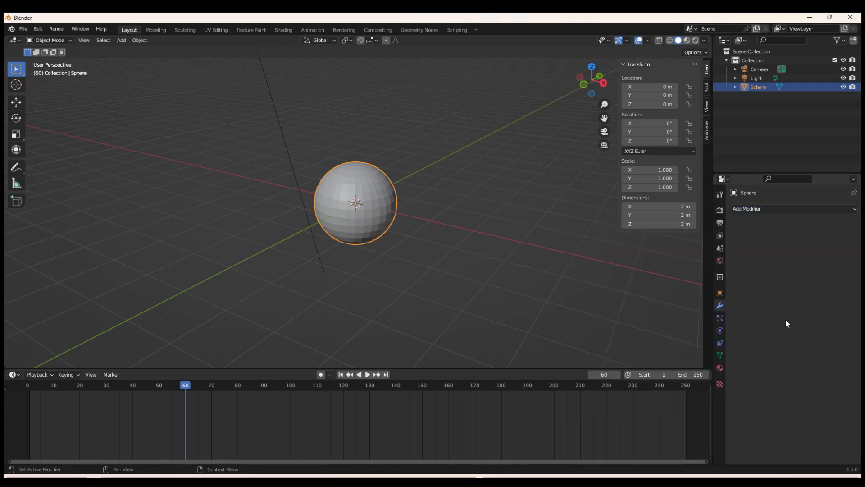
pyautogui.click(804, 209)
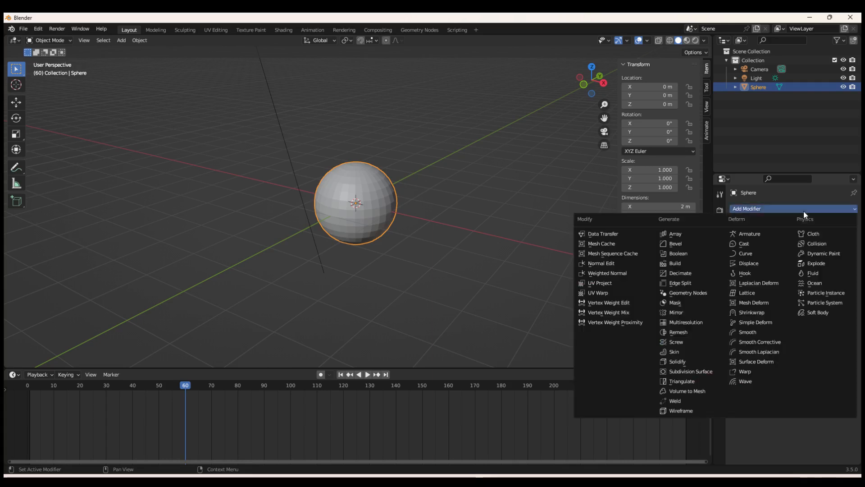
pyautogui.click(695, 371)
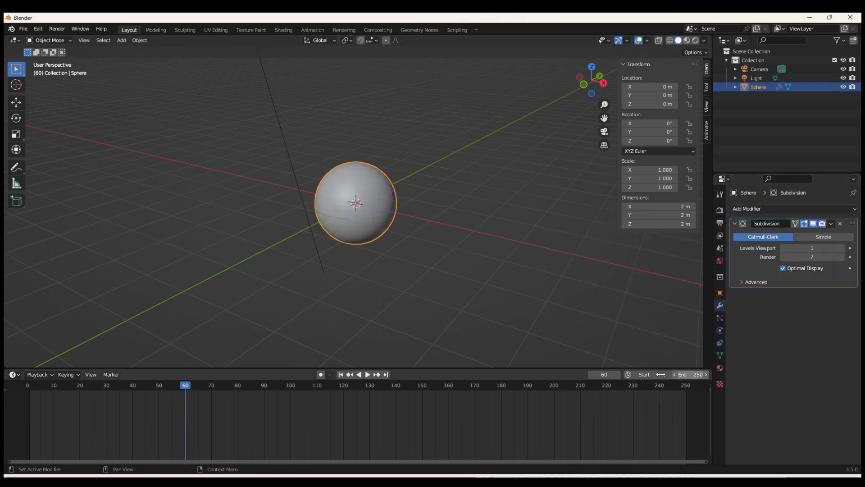
# - Apply Shade Smooth to the subdivided sphere and inspect its surface from another angle
pyautogui.scroll(5, 340, 209)
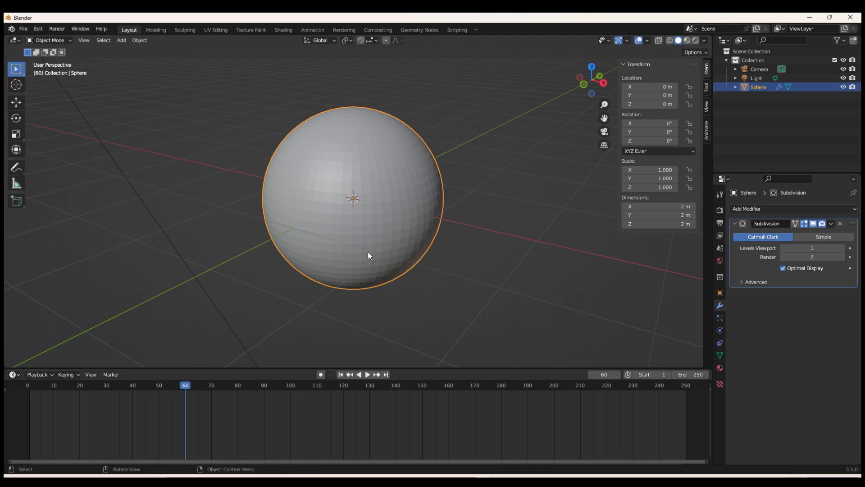
pyautogui.rightClick(371, 225)
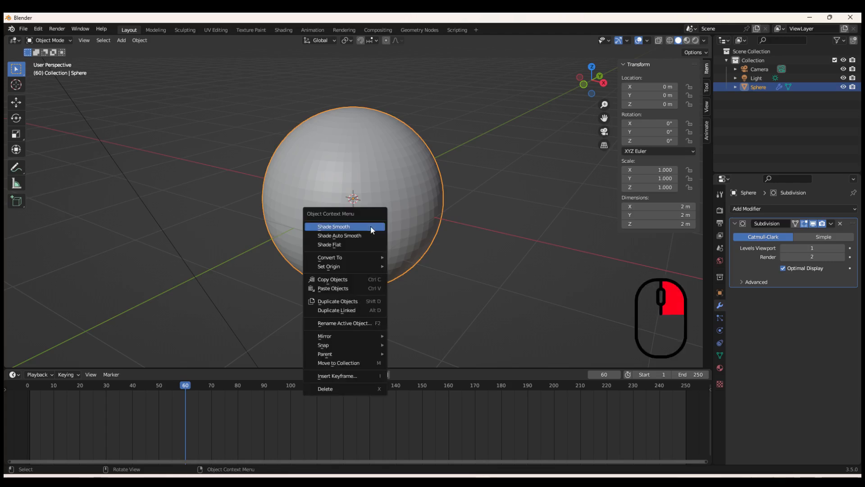
pyautogui.click(370, 226)
pyautogui.moveTo(294, 308); pyautogui.dragTo(345, 299, button='middle')
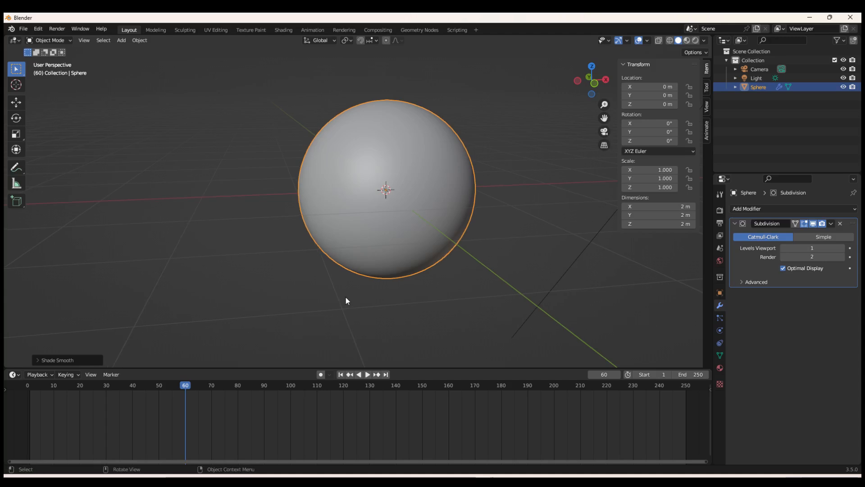